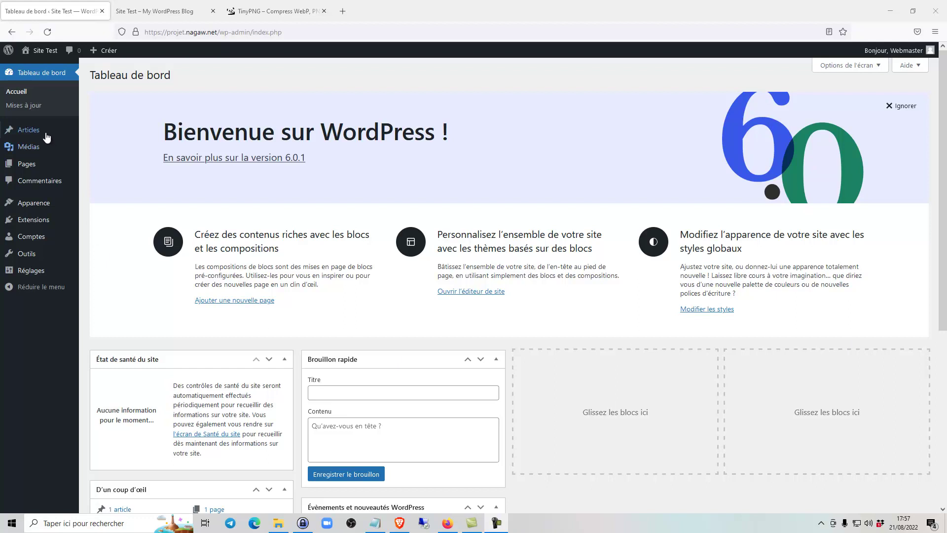
# Step: Open the post categories and name a new category Politique, leaving its parent category as Aucun
pyautogui.moveTo(44, 132)
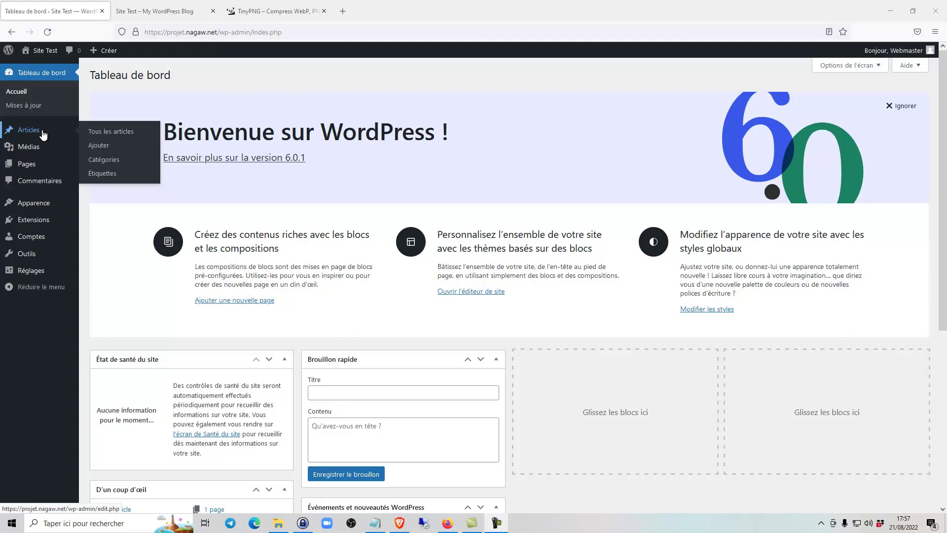
pyautogui.click(123, 167)
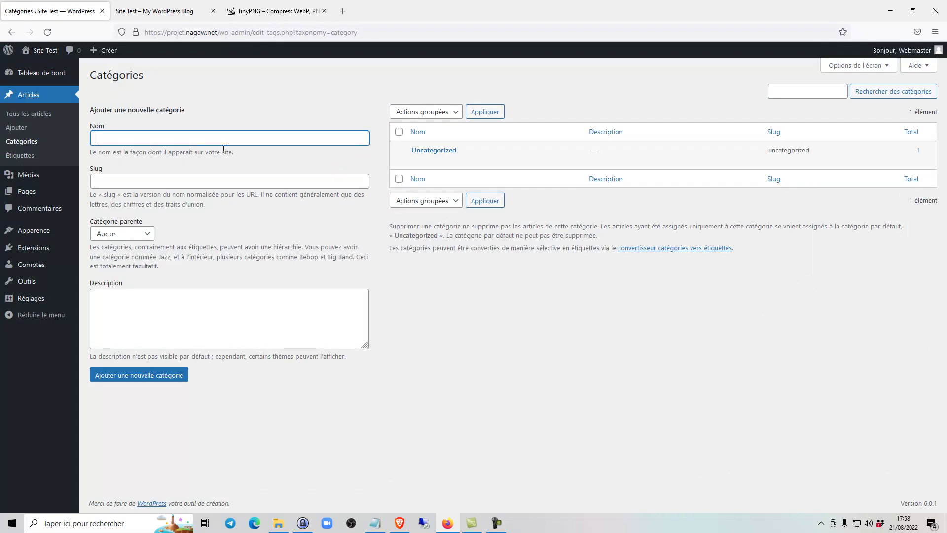
pyautogui.write('Politique')
pyautogui.click(167, 177)
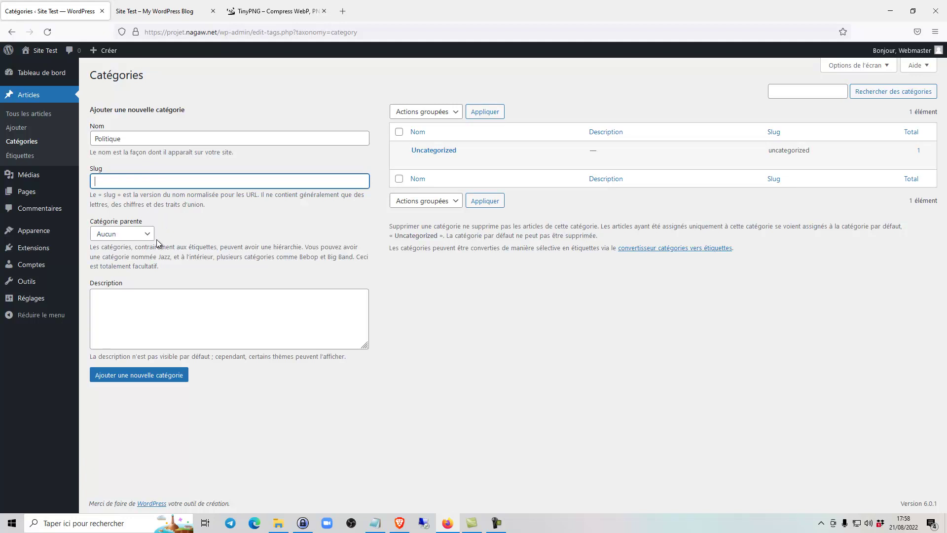
pyautogui.click(141, 236)
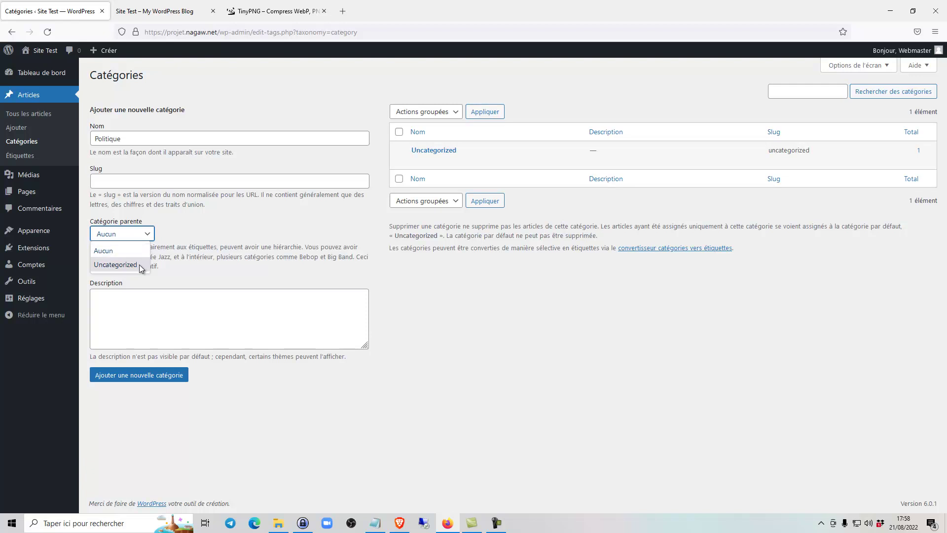
pyautogui.click(226, 232)
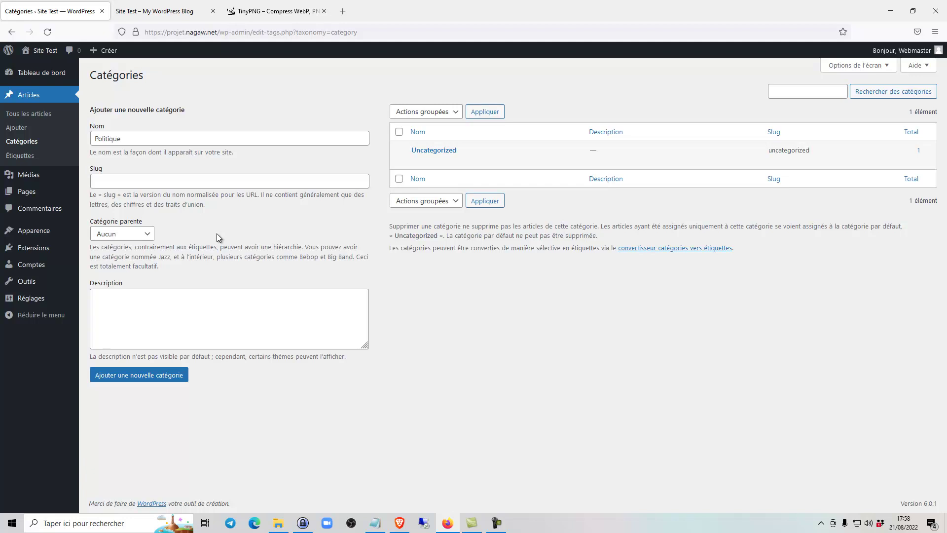
# Step: Enter the description "Actualité de la politique sénégalaise" for the Politique category and add the category
pyautogui.click(175, 297)
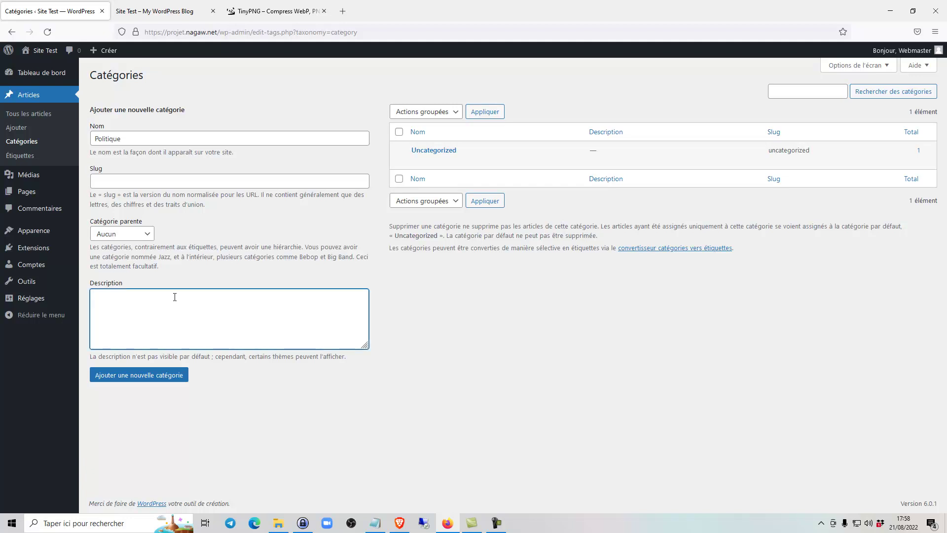
pyautogui.write('Pol')
pyautogui.press('BackSpace')
pyautogui.press('BackSpace')
pyautogui.press('BackSpace')
pyautogui.write('Po')
pyautogui.press('BackSpace')
pyautogui.write('Actuak=')
pyautogui.press('BackSpace')
pyautogui.press('BackSpace')
pyautogui.write('lité de la polique s')
pyautogui.press('BackSpace')
pyautogui.press('BackSpace')
pyautogui.press('BackSpace')
pyautogui.press('BackSpace')
pyautogui.press('BackSpace')
pyautogui.press('BackSpace')
pyautogui.press('BackSpace')
pyautogui.write('litique sénégalaise')
pyautogui.click(149, 375)
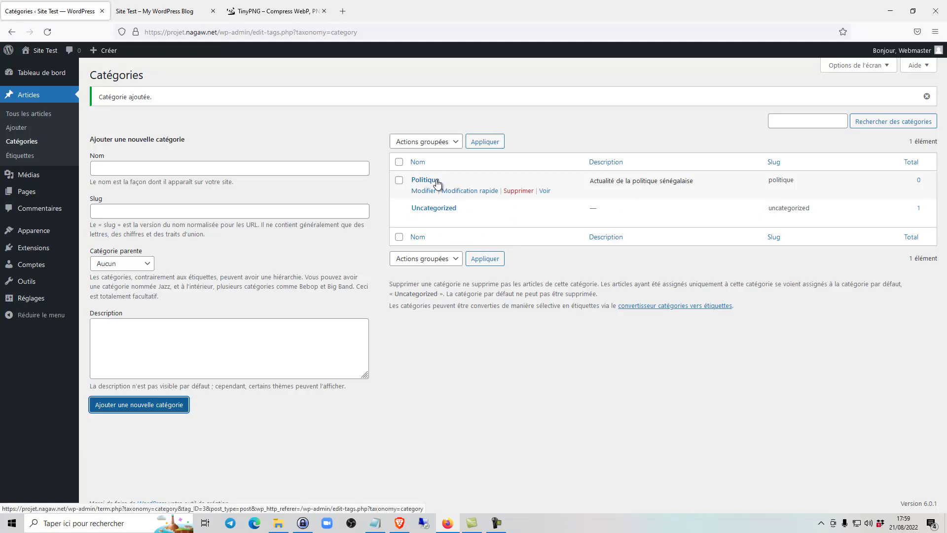
# Step: Add a second category named Sport with the description "Actualité sportive"
pyautogui.click(191, 169)
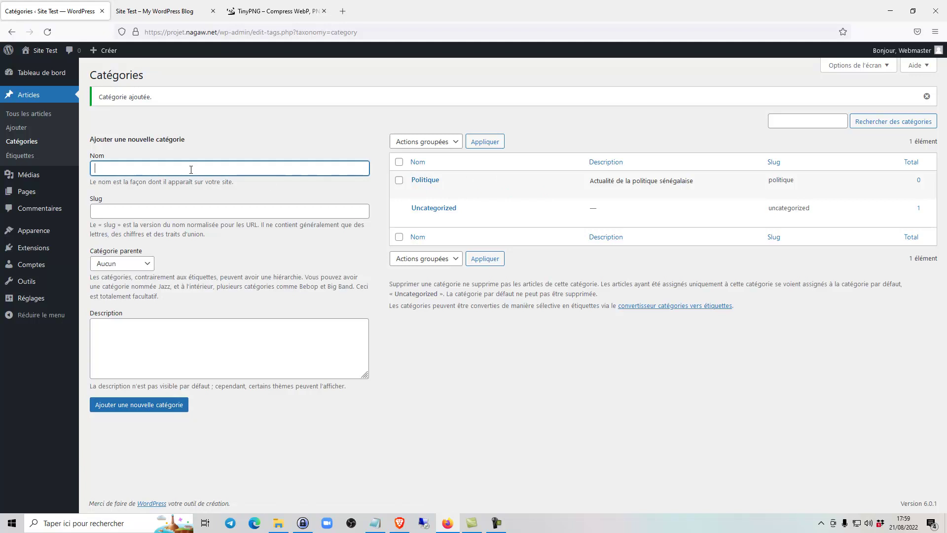
pyautogui.write('Sport')
pyautogui.click(139, 353)
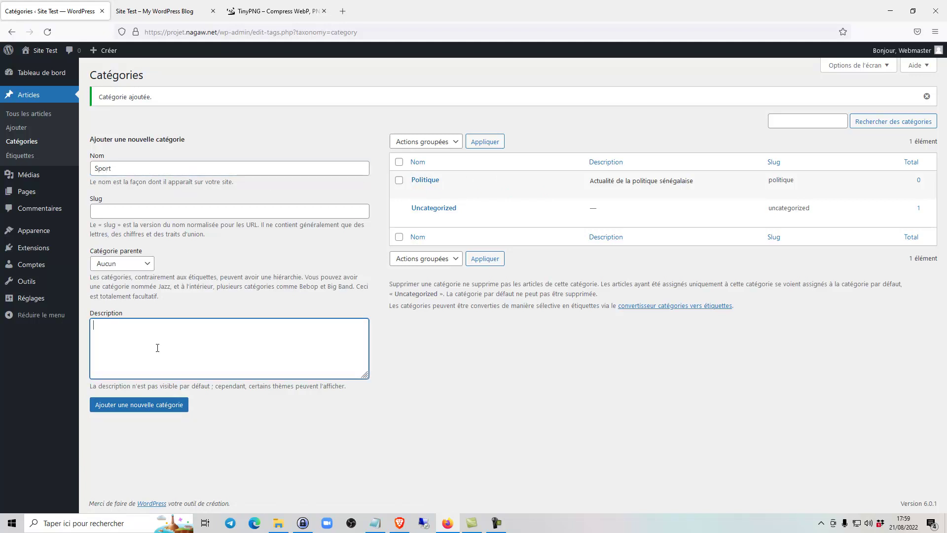
pyautogui.write('Actualité sportive')
pyautogui.click(139, 404)
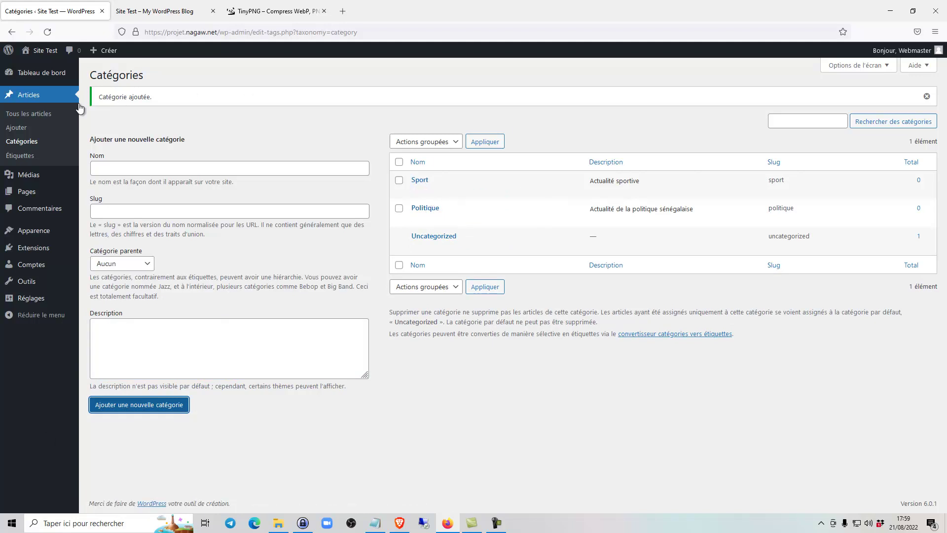
# Step: Open the list of all posts and create a new post
pyautogui.click(42, 119)
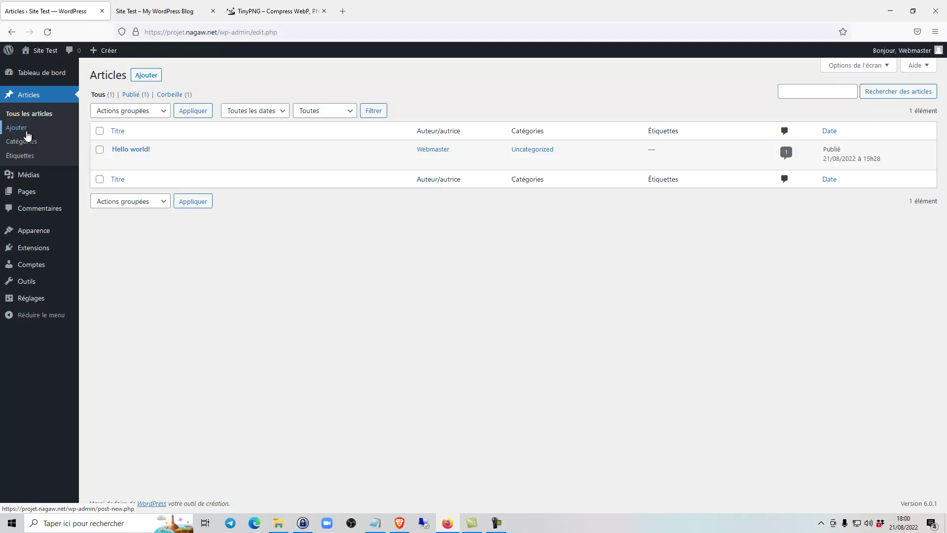
pyautogui.click(148, 77)
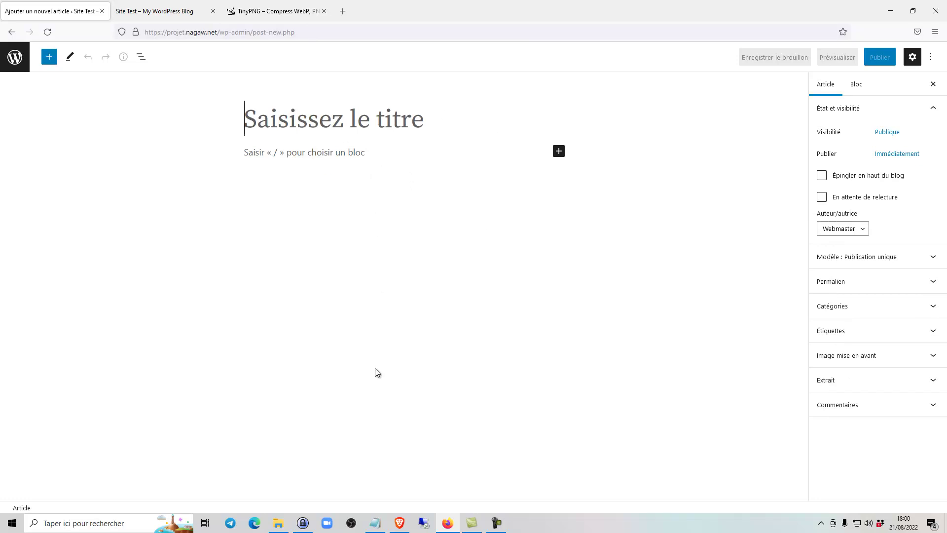
pyautogui.click(245, 153)
# Step: Copy the title line "Senegal, le pays de la teranga" from the Notepad file into the post's title
pyautogui.click(384, 522)
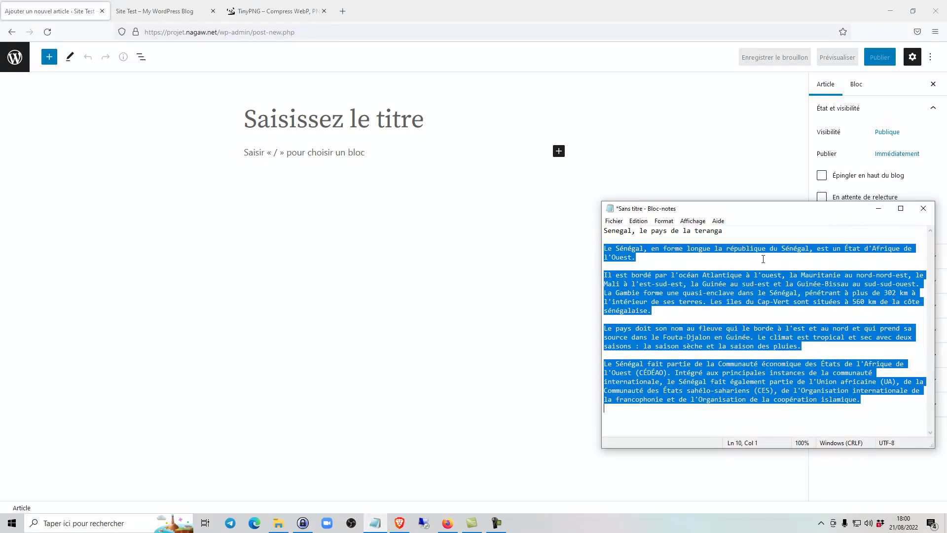
pyautogui.click(762, 259)
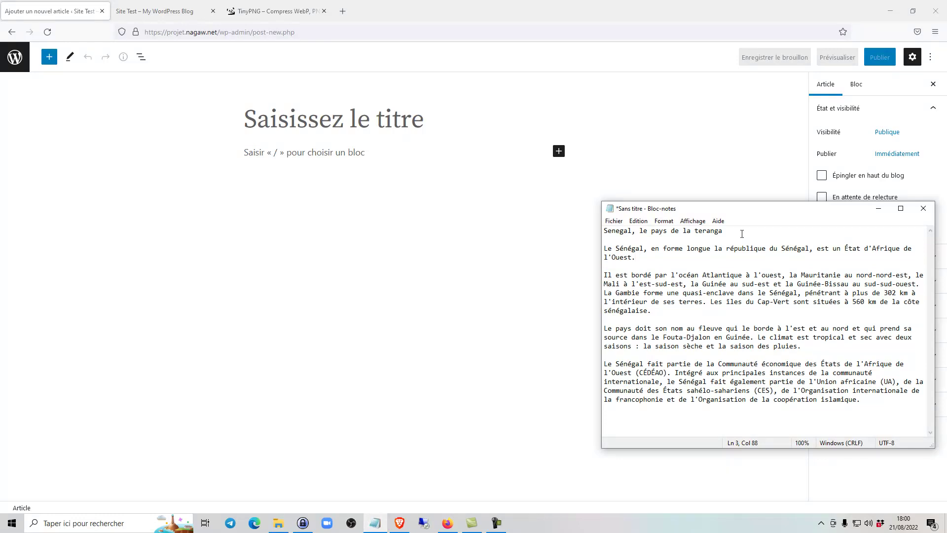
pyautogui.hotkey('shift', 'Home')
pyautogui.hotkey('ctrl', 'c')
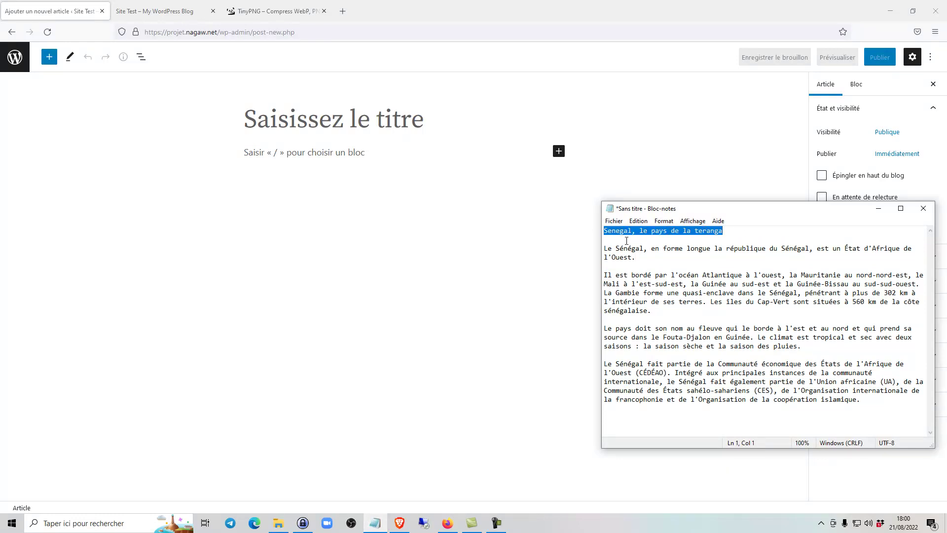
pyautogui.rightClick(706, 235)
pyautogui.click(320, 121)
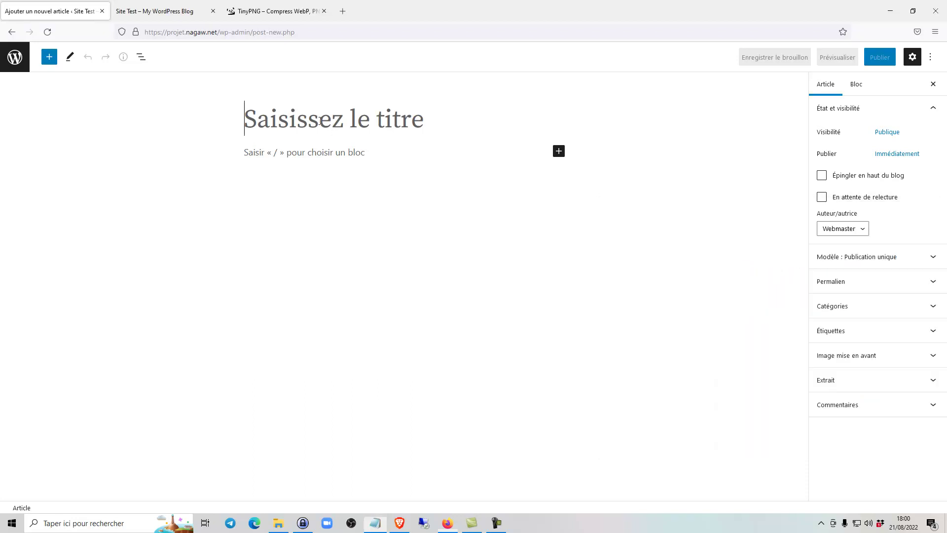
pyautogui.hotkey('ctrl', 'v')
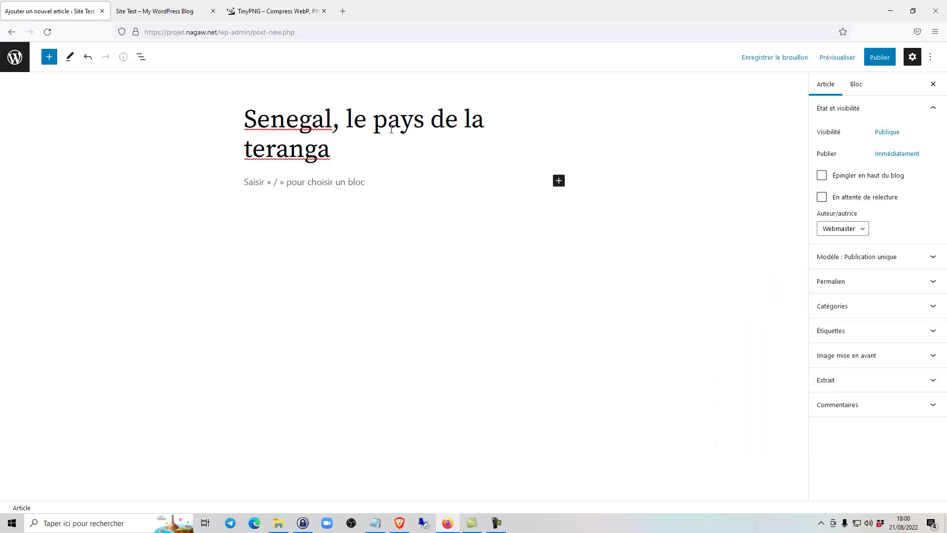
# Step: Copy the four paragraphs about Senegal from the Notepad file into the post's body
pyautogui.click(290, 181)
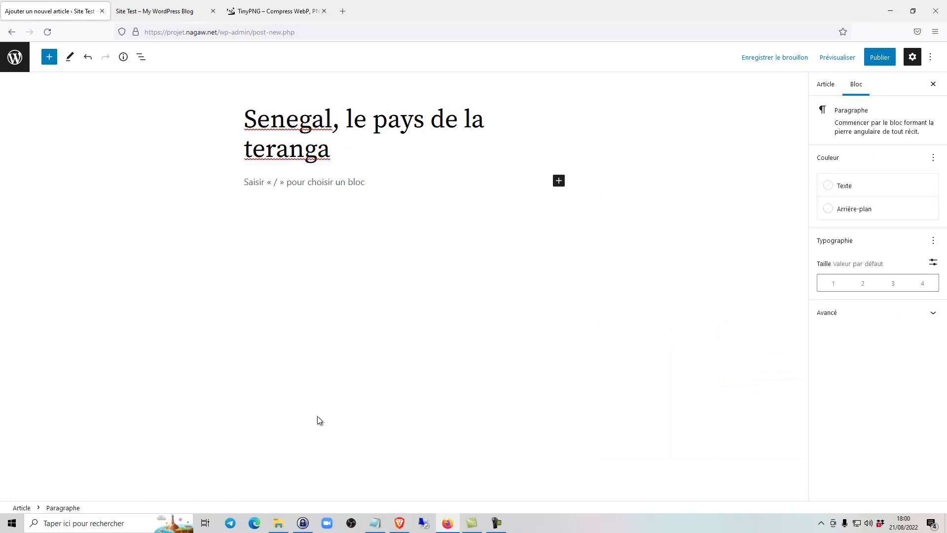
pyautogui.click(376, 524)
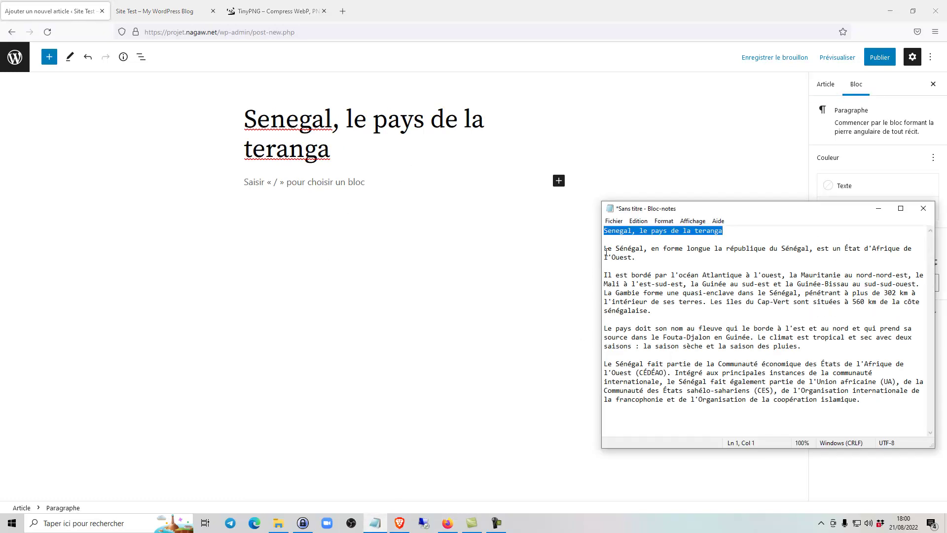
pyautogui.moveTo(605, 249); pyautogui.dragTo(890, 399)
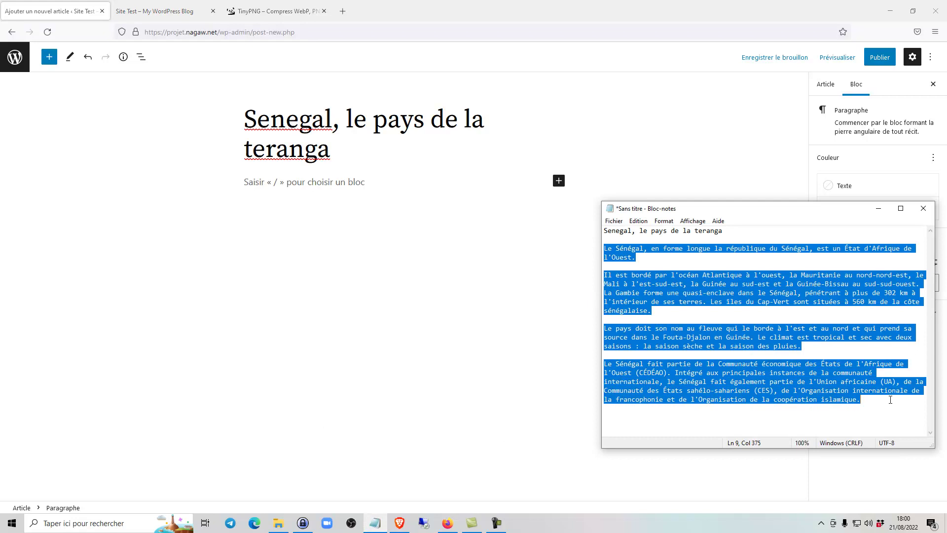
pyautogui.click(273, 186)
pyautogui.hotkey('ctrl', 'v')
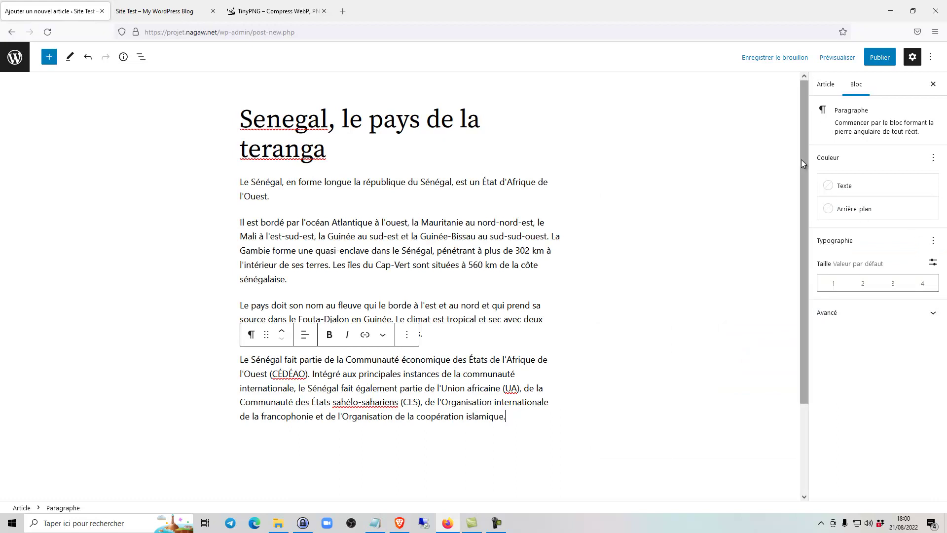
# Step: Assign the post to the Politique category only in the article settings
pyautogui.click(837, 92)
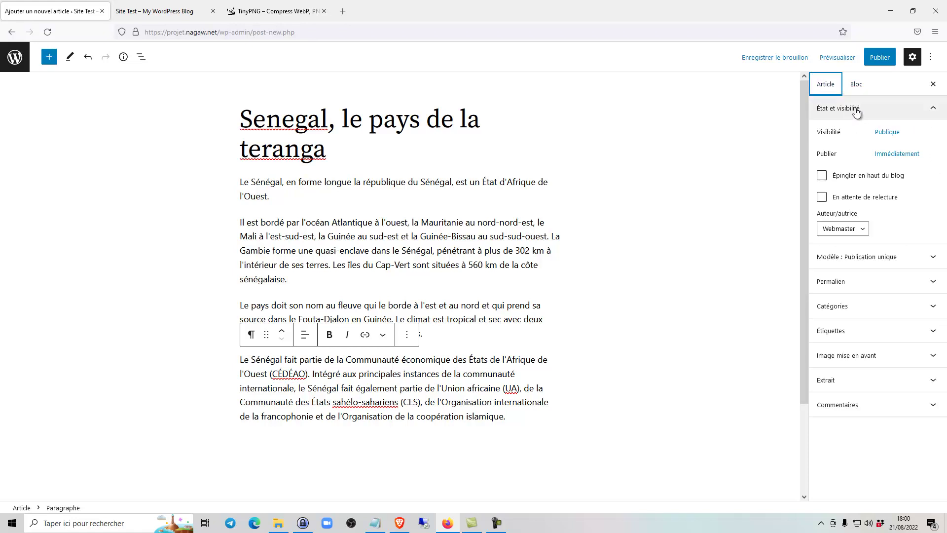
pyautogui.click(861, 93)
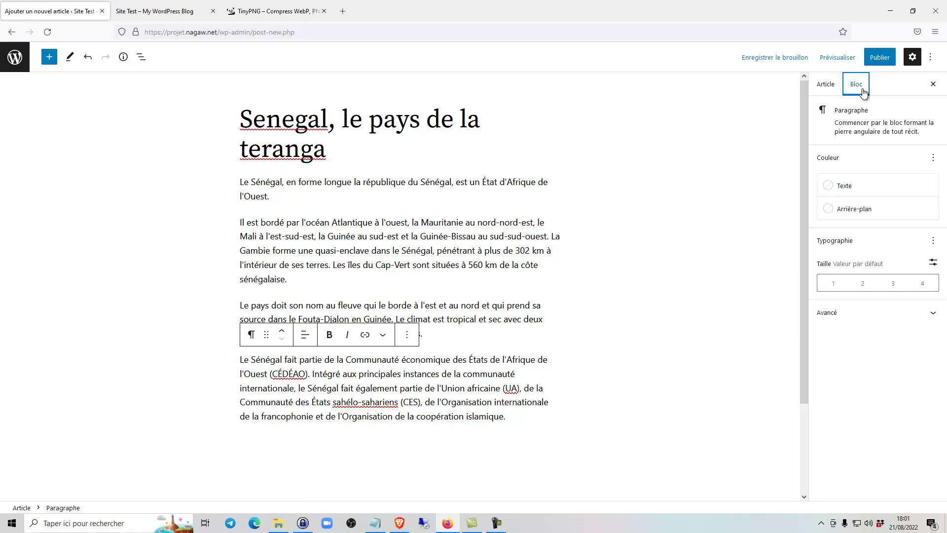
pyautogui.click(824, 94)
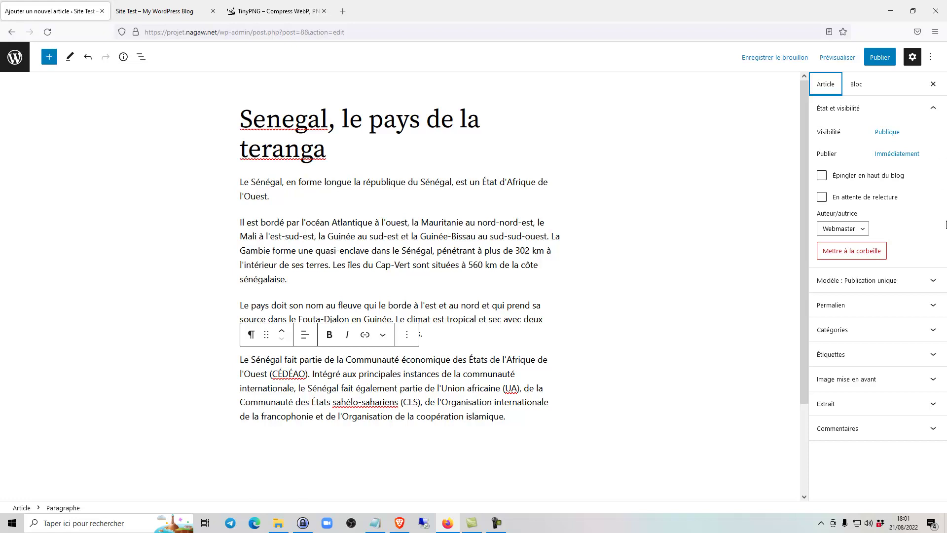
pyautogui.click(936, 332)
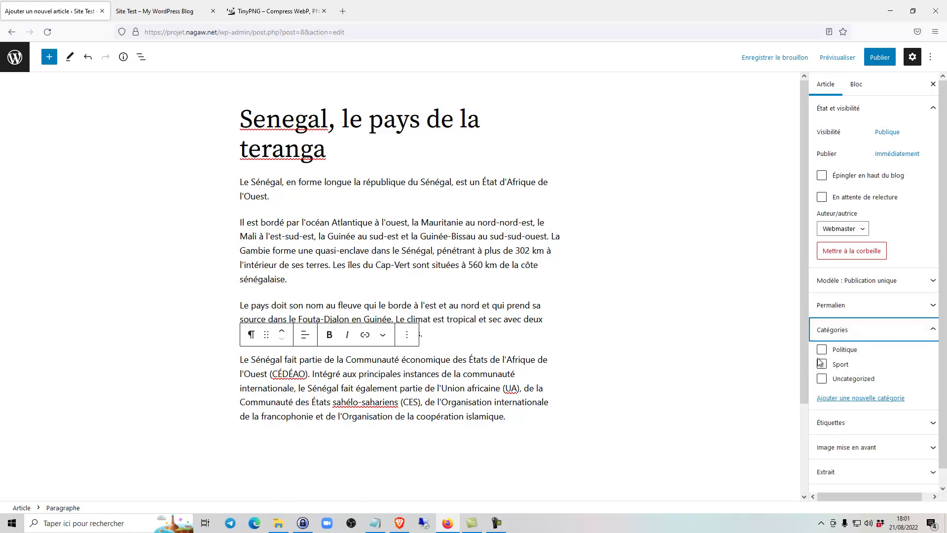
pyautogui.click(822, 349)
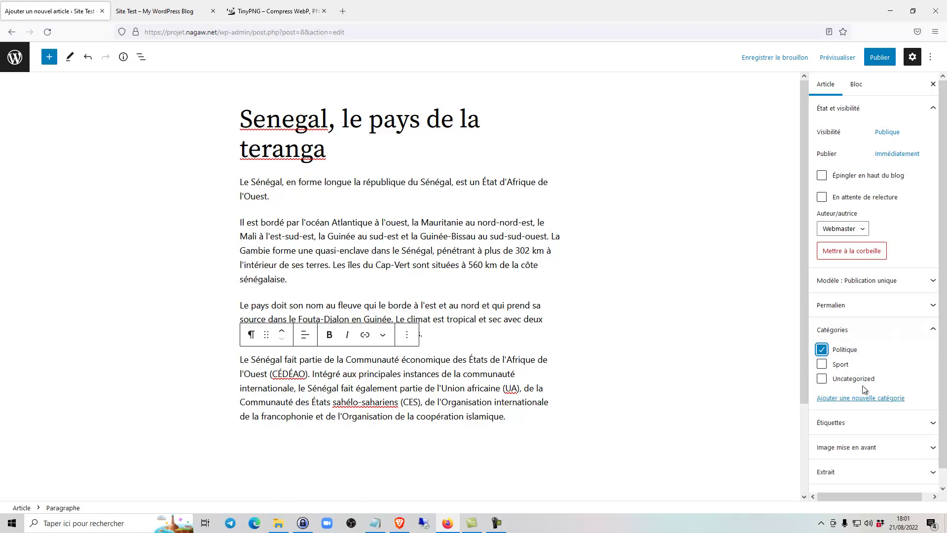
pyautogui.click(822, 364)
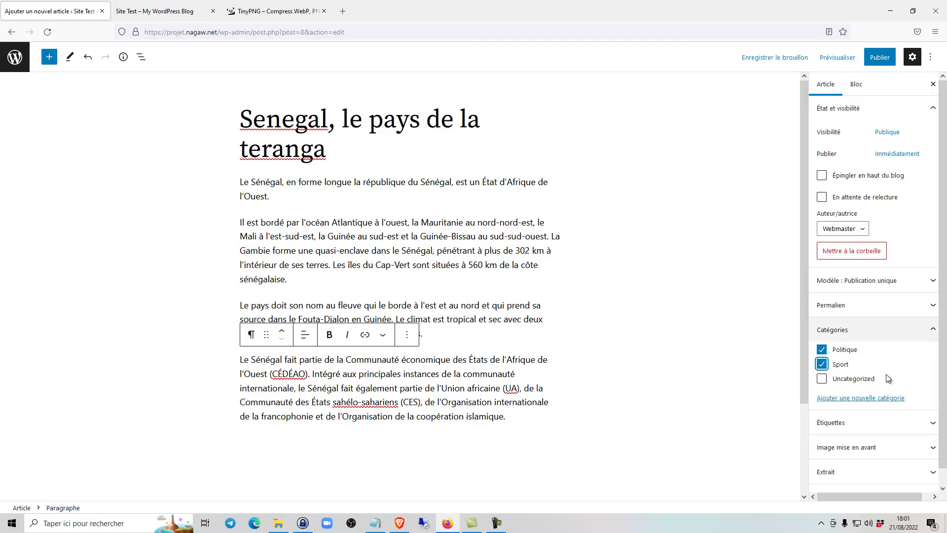
pyautogui.click(821, 365)
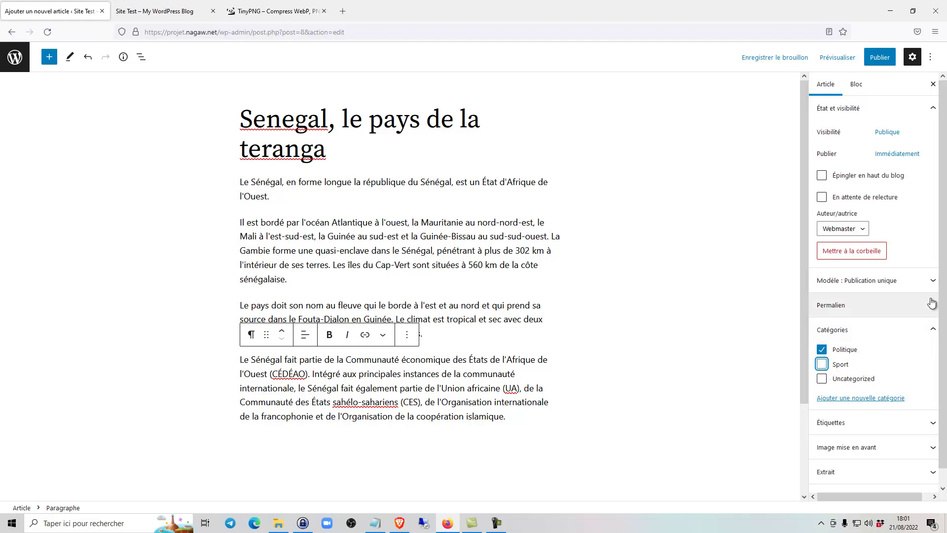
# Step: Add the tag Senegal to the post
pyautogui.scroll(-1, 931, 298)
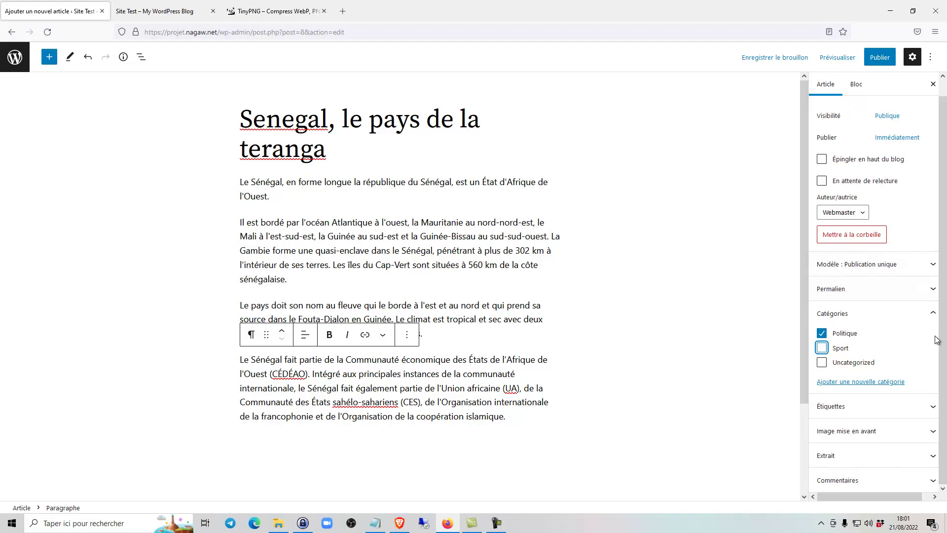
pyautogui.click(933, 412)
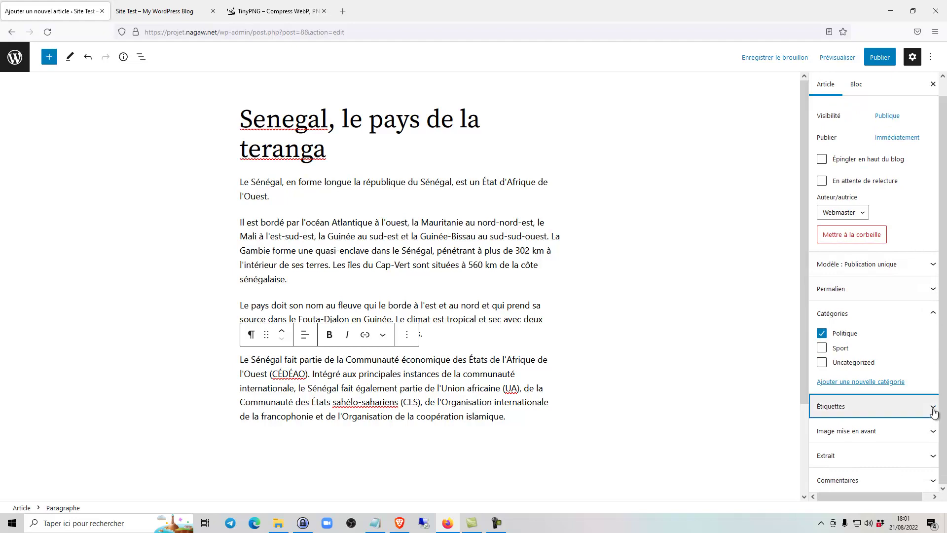
pyautogui.click(883, 378)
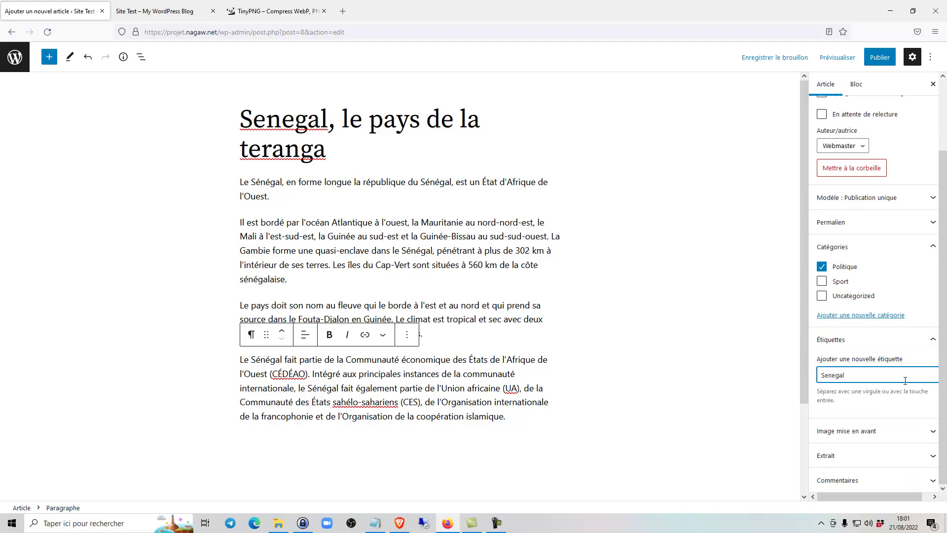
pyautogui.press('Return')
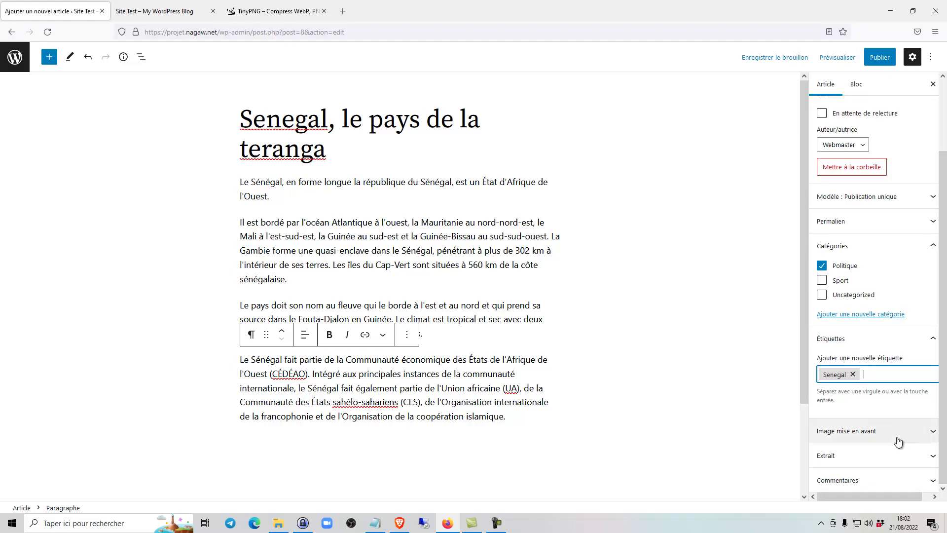
# Step: Upload senegal_1280.jpg from the Pictures folder through the post's featured image chooser
pyautogui.click(898, 441)
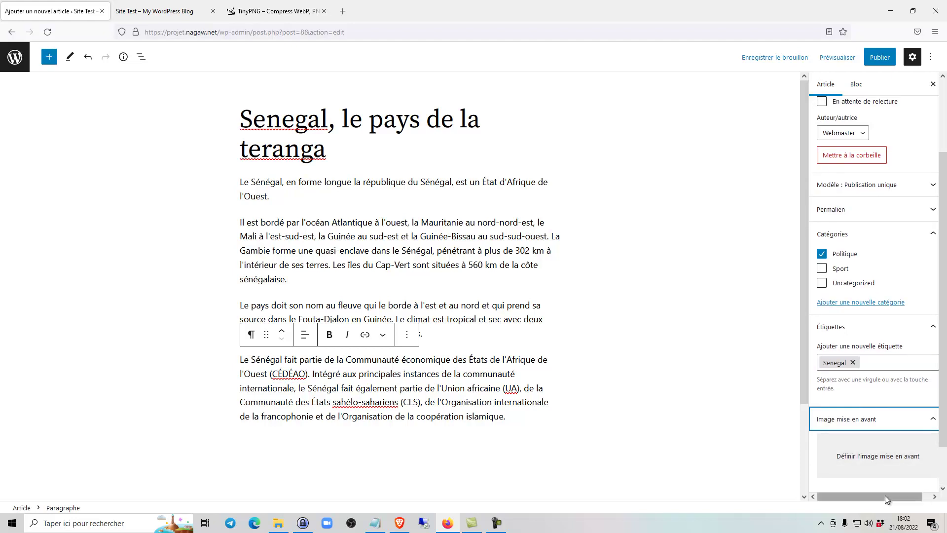
pyautogui.click(884, 464)
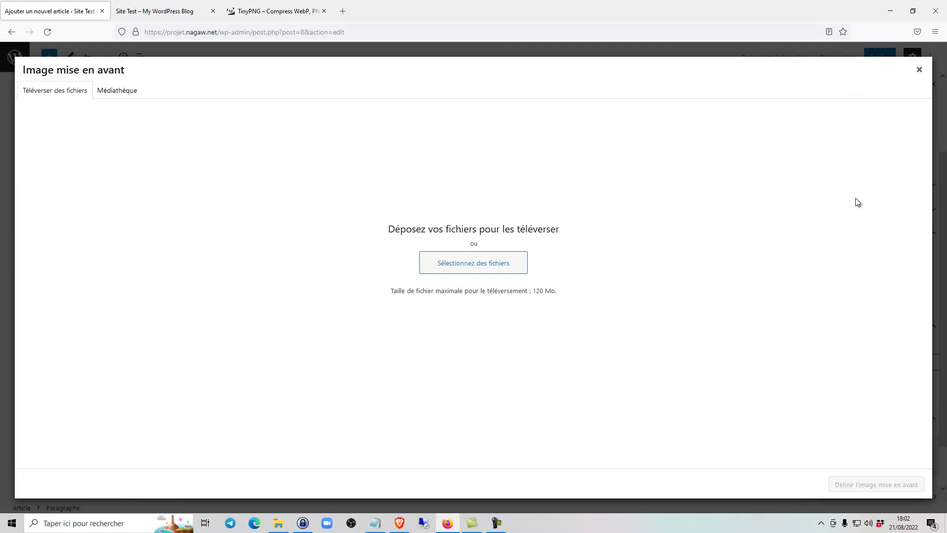
pyautogui.click(126, 95)
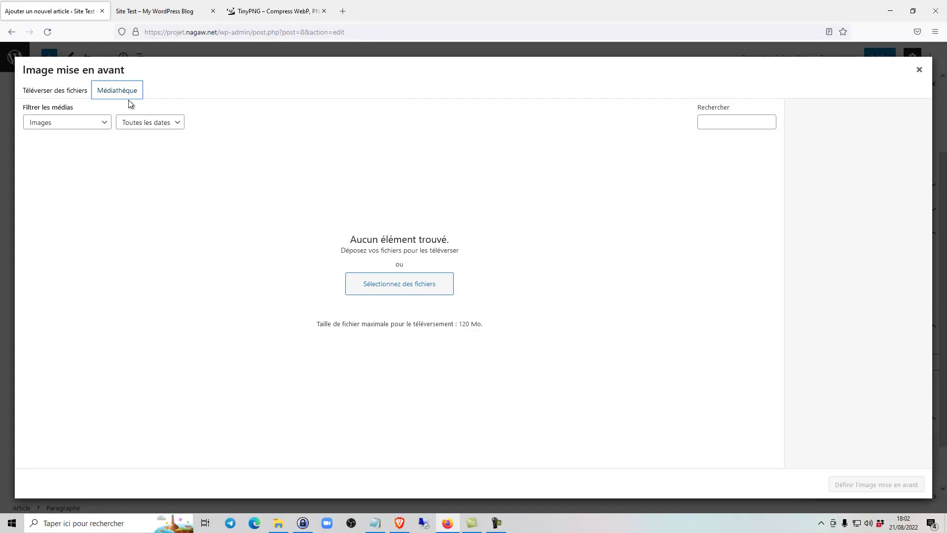
pyautogui.click(66, 94)
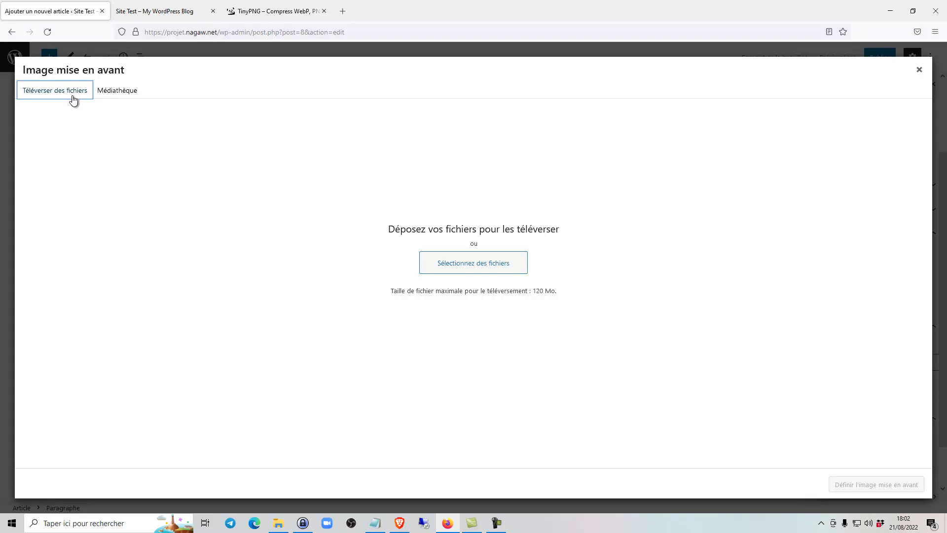
pyautogui.click(498, 269)
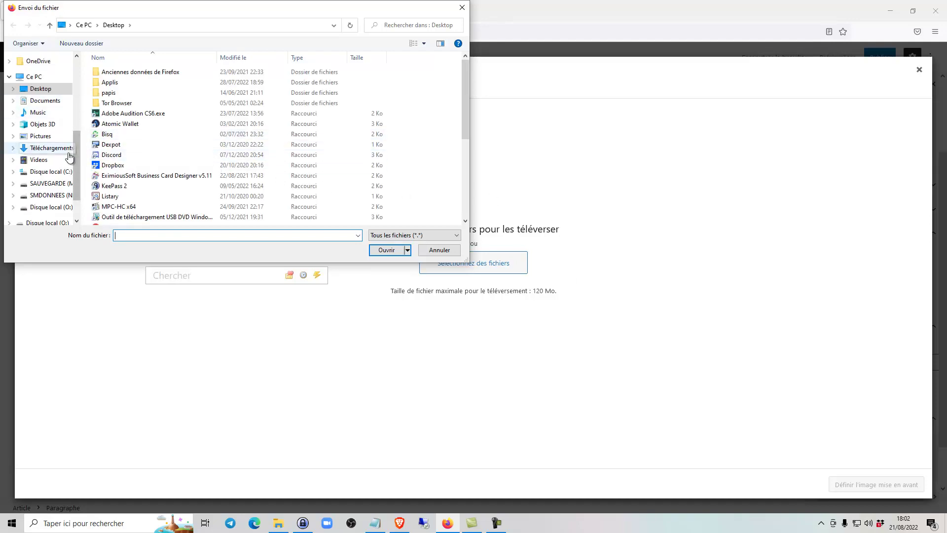
pyautogui.scroll(1, 68, 157)
pyautogui.scroll(3, 67, 157)
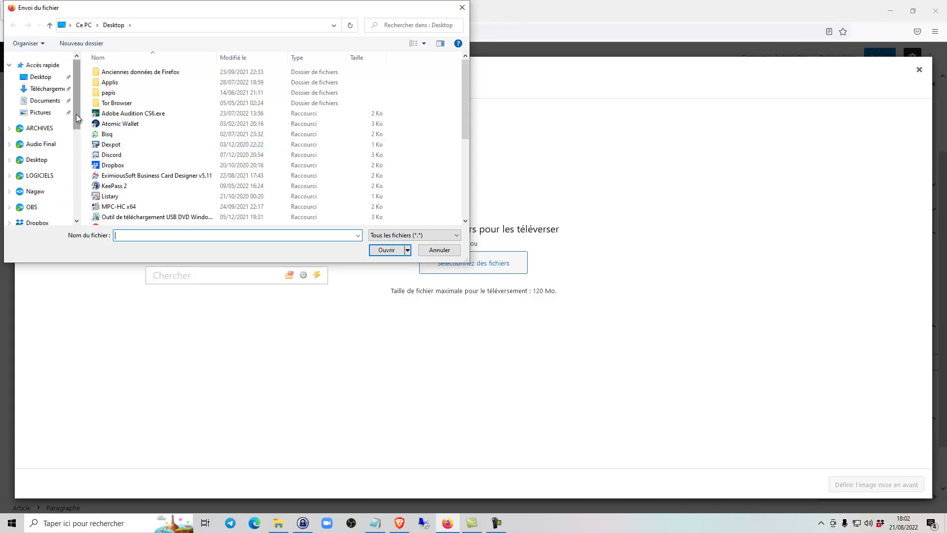
pyautogui.click(40, 112)
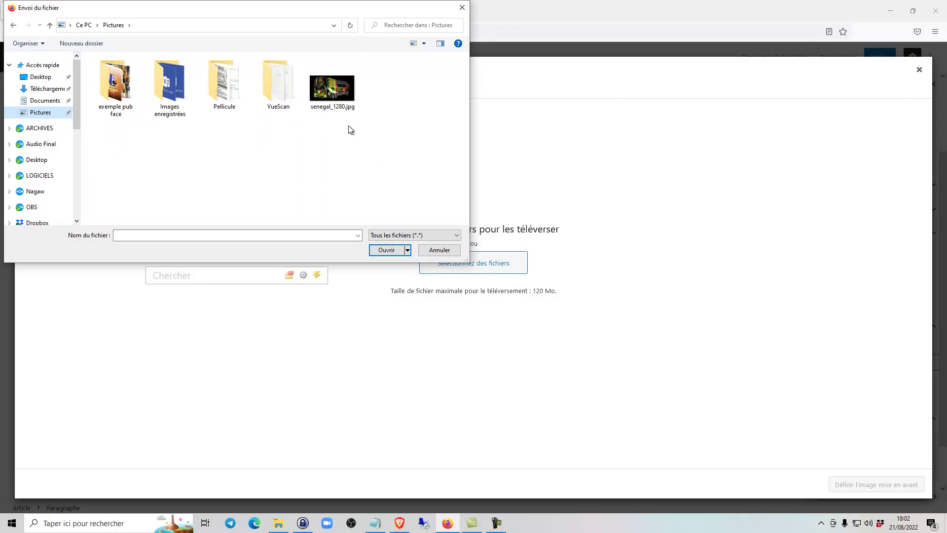
pyautogui.click(331, 88)
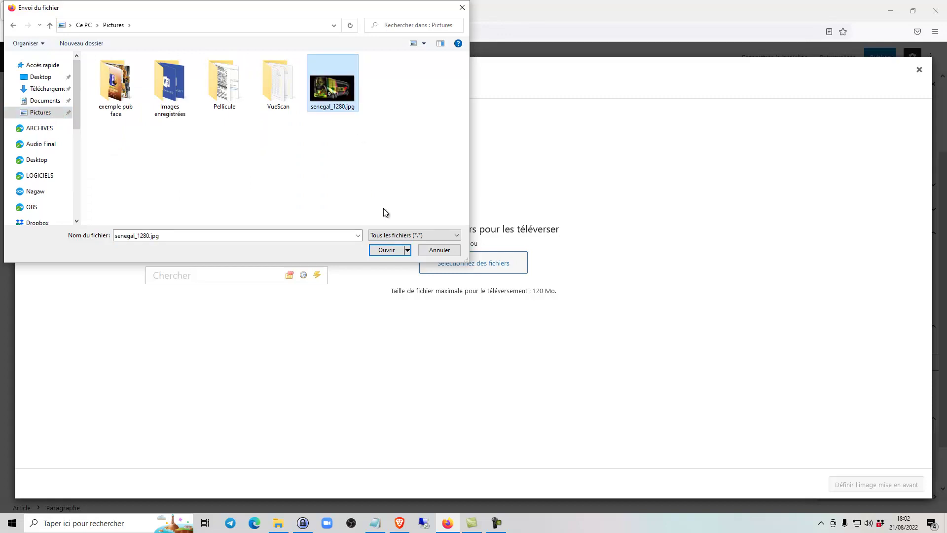
pyautogui.click(387, 250)
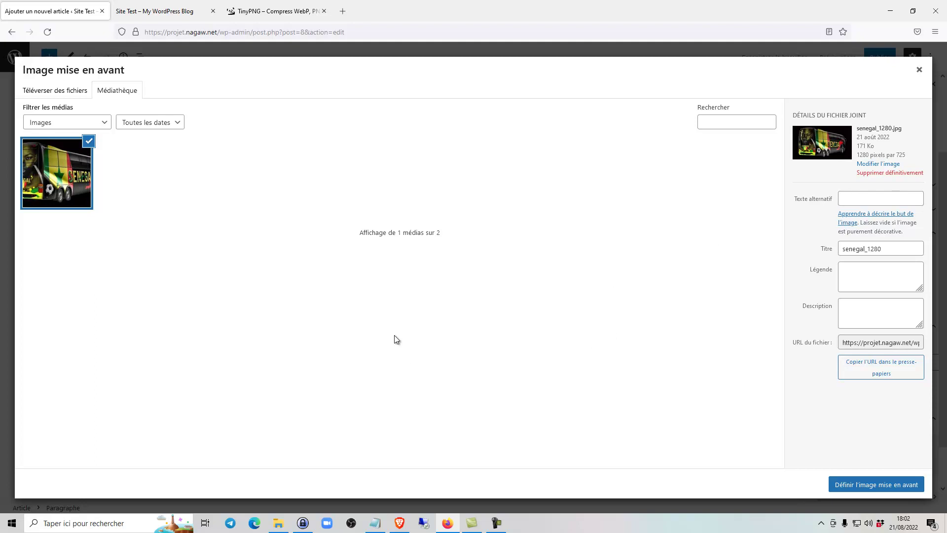
# Step: Copy "Senegal, le pays de la teranga" from the Notepad file into the image's alternative text and set it as the post's featured image
pyautogui.click(844, 202)
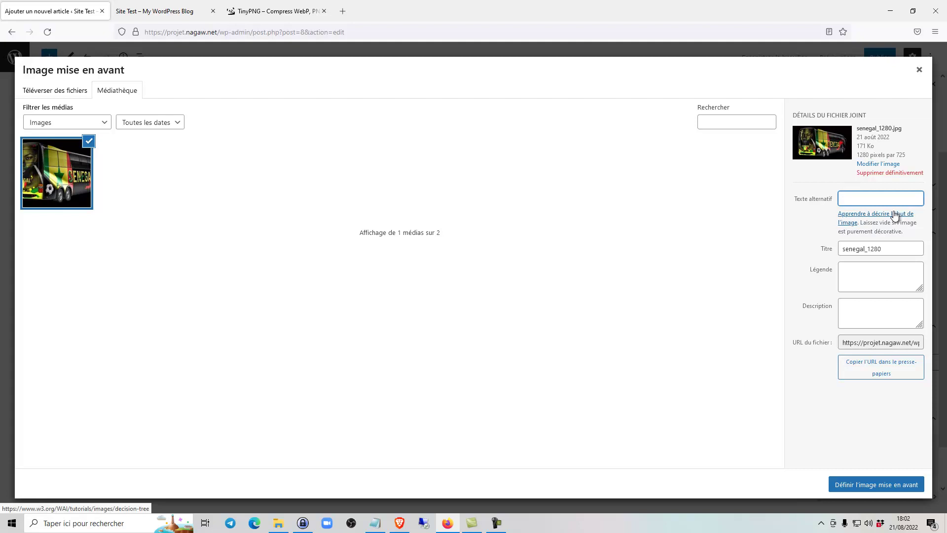
pyautogui.click(375, 523)
pyautogui.click(731, 229)
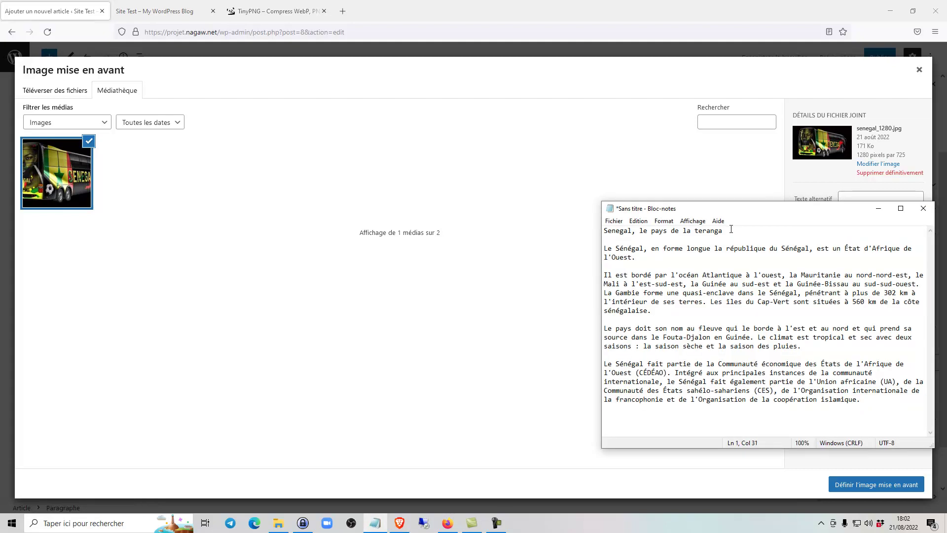
pyautogui.hotkey('shift', 'Home')
pyautogui.hotkey('ctrl', 'c')
pyautogui.click(857, 196)
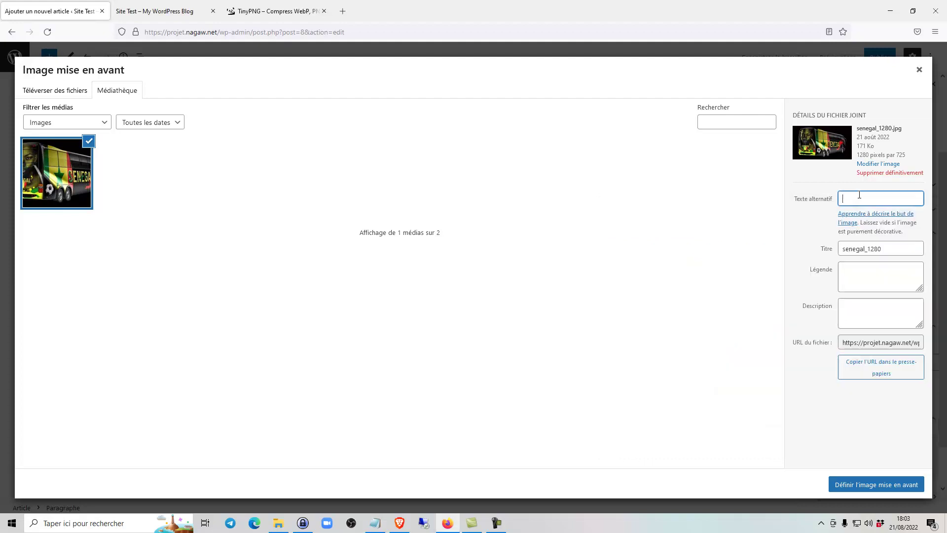
pyautogui.hotkey('ctrl', 'v')
pyautogui.click(870, 488)
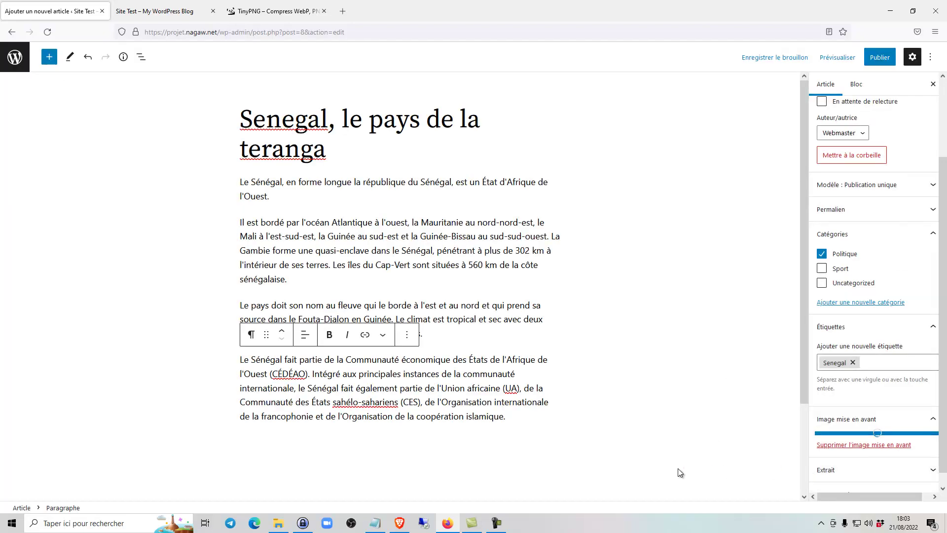
pyautogui.scroll(-1, 888, 416)
pyautogui.scroll(-1, 888, 416)
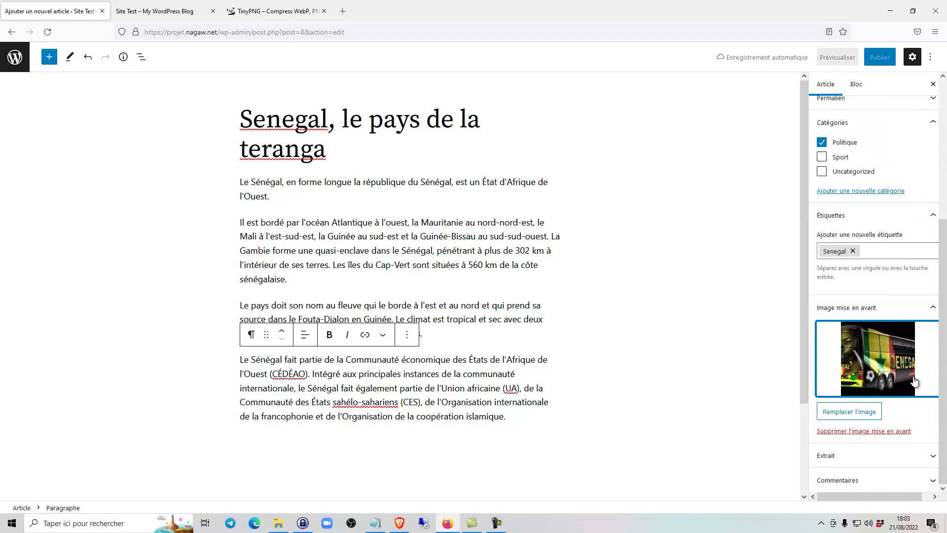
# Step: Publish the article about Senegal and confirm its publication
pyautogui.scroll(4, 915, 380)
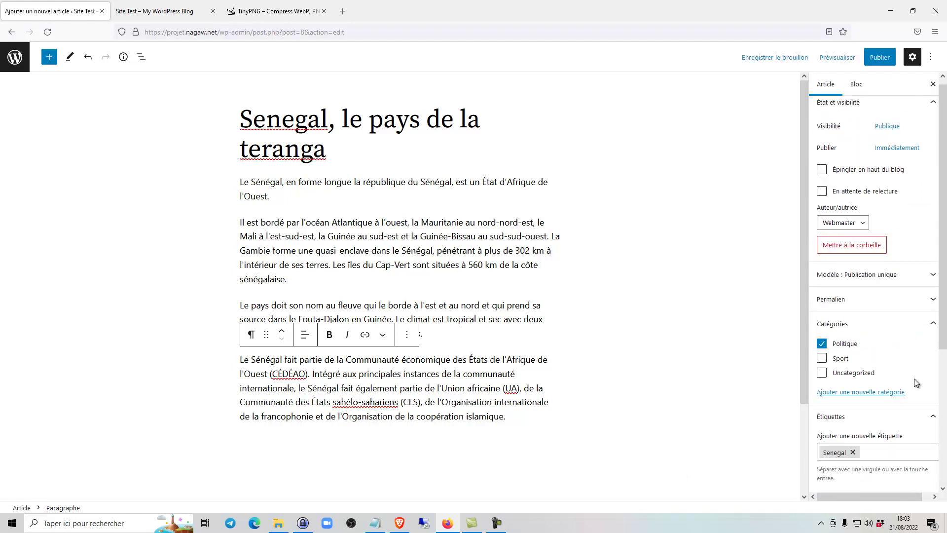
pyautogui.scroll(1, 915, 382)
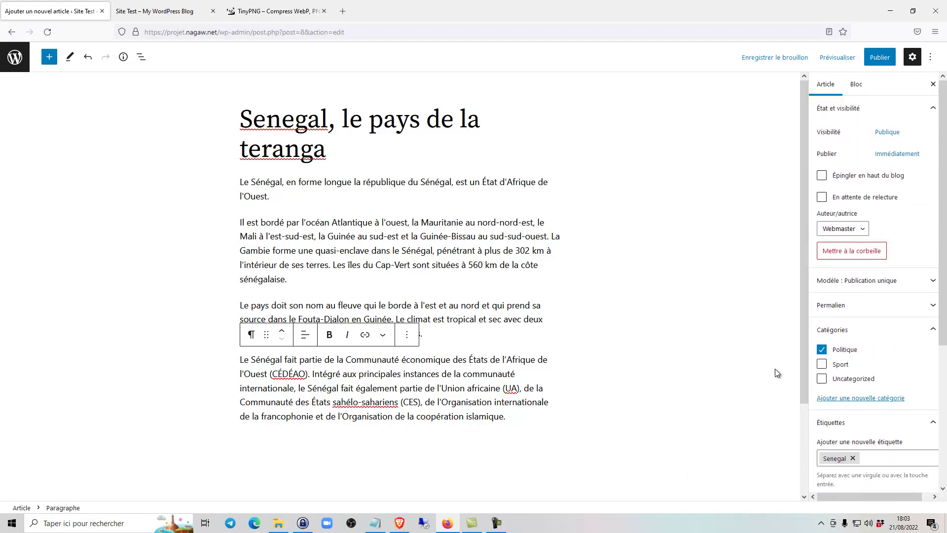
pyautogui.click(879, 60)
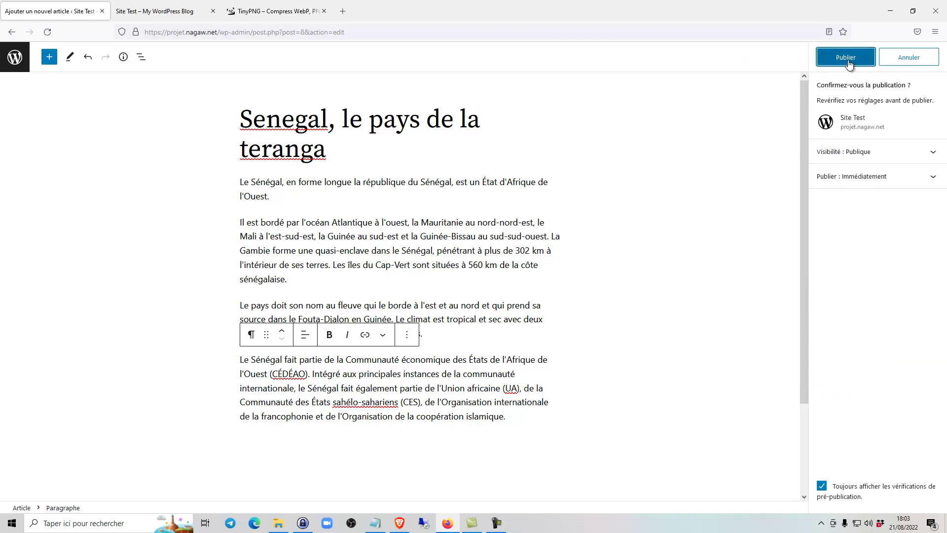
pyautogui.click(846, 59)
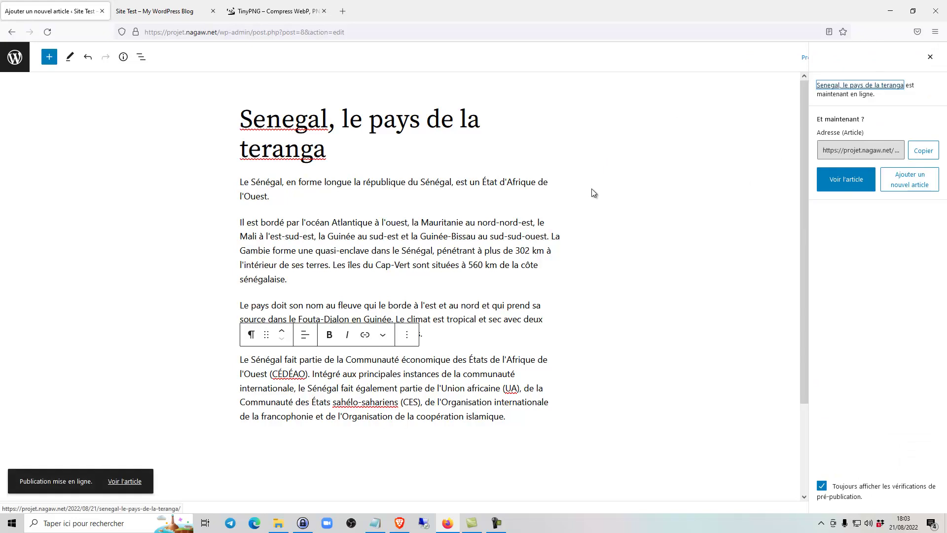
# Step: Reload the site's home page and examine how the new article's title, image and excerpt are displayed
pyautogui.click(150, 10)
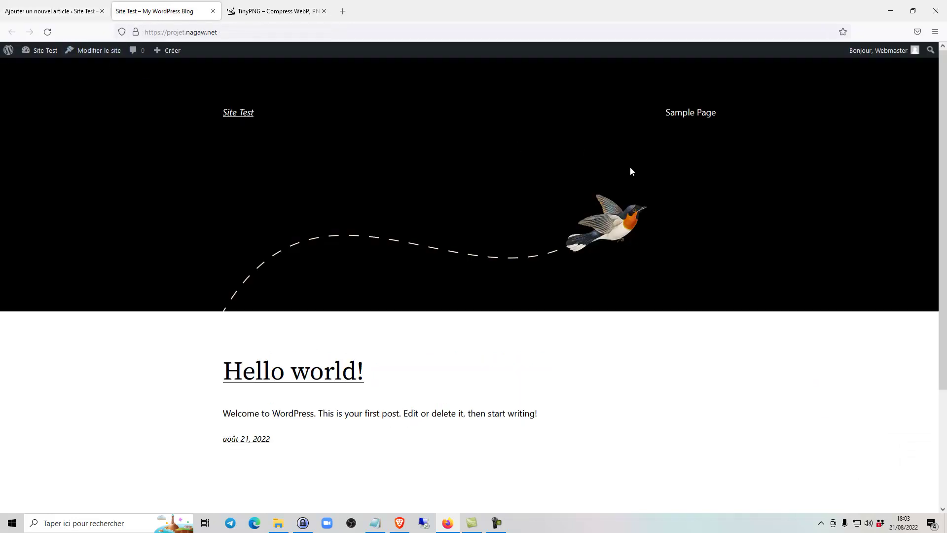
pyautogui.click(55, 15)
pyautogui.click(142, 10)
pyautogui.click(47, 31)
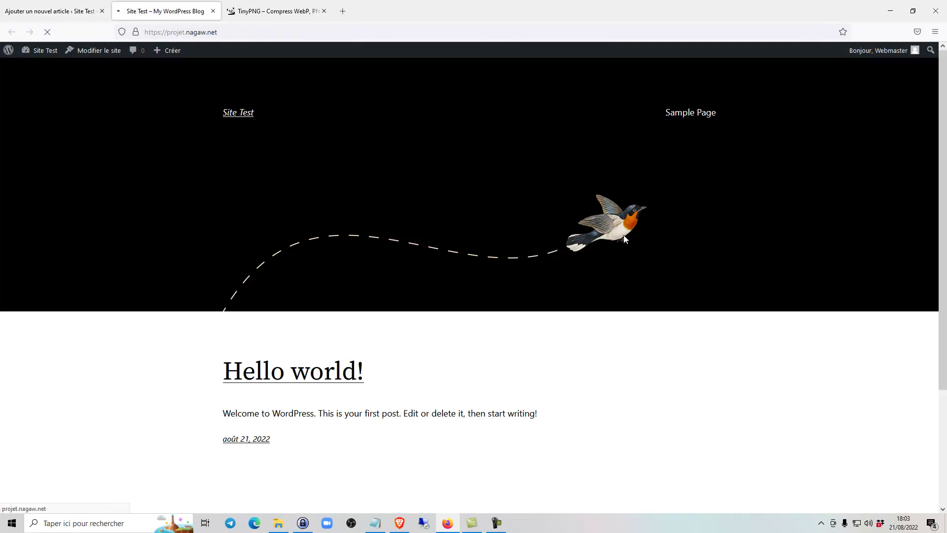
pyautogui.scroll(-4, 622, 238)
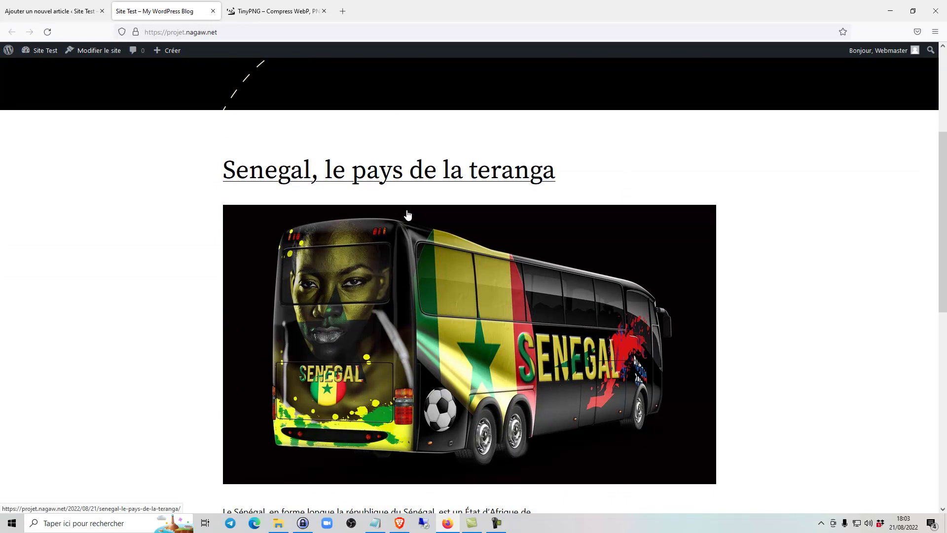
pyautogui.scroll(-3, 407, 214)
pyautogui.scroll(3, 334, 191)
pyautogui.scroll(-4, 546, 214)
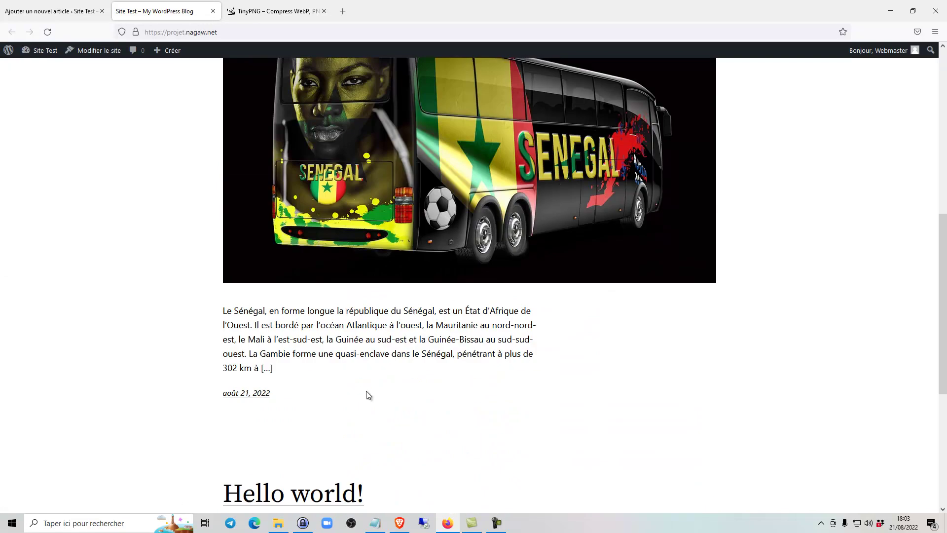
pyautogui.scroll(6, 556, 313)
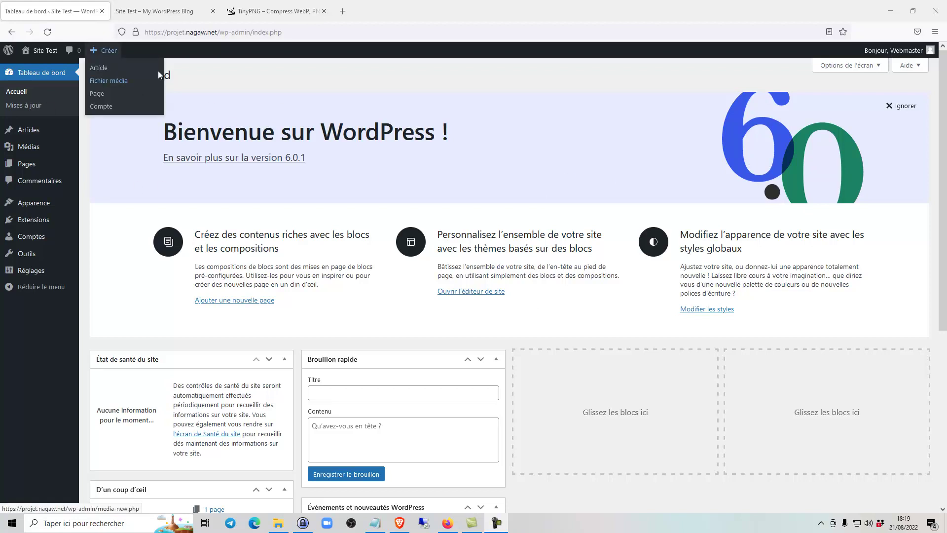
# Step: Add the post category Politique with the description "Actualité politique sénégalaise", leaving its slug empty
pyautogui.click(158, 14)
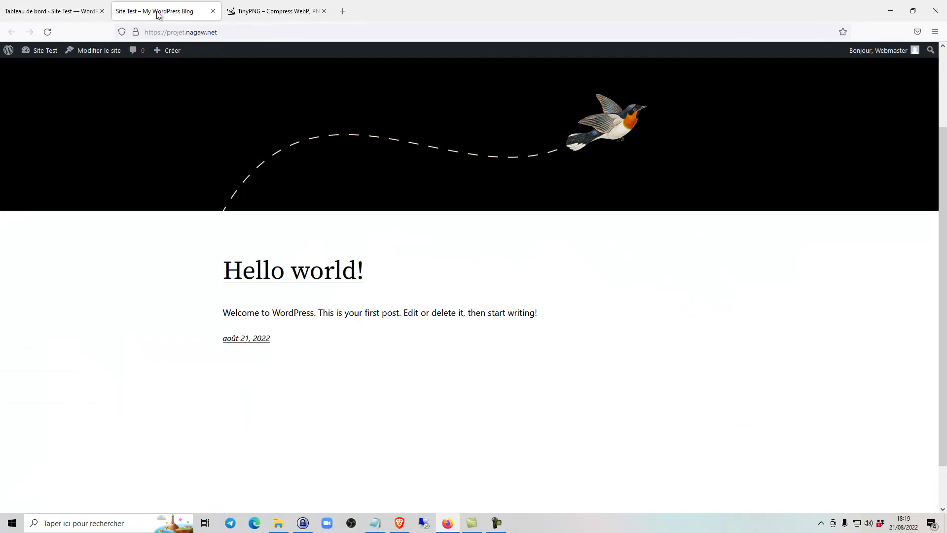
pyautogui.click(65, 11)
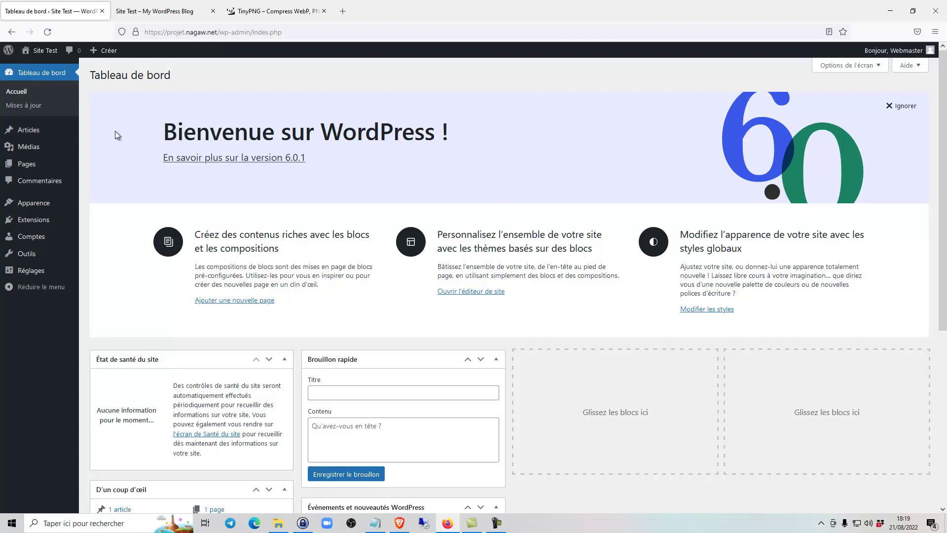
pyautogui.moveTo(31, 135)
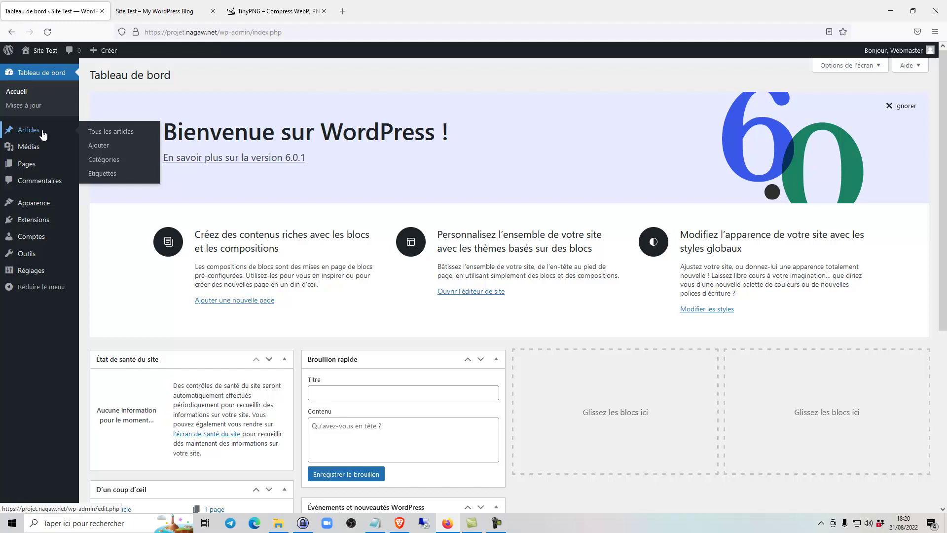
pyautogui.click(114, 163)
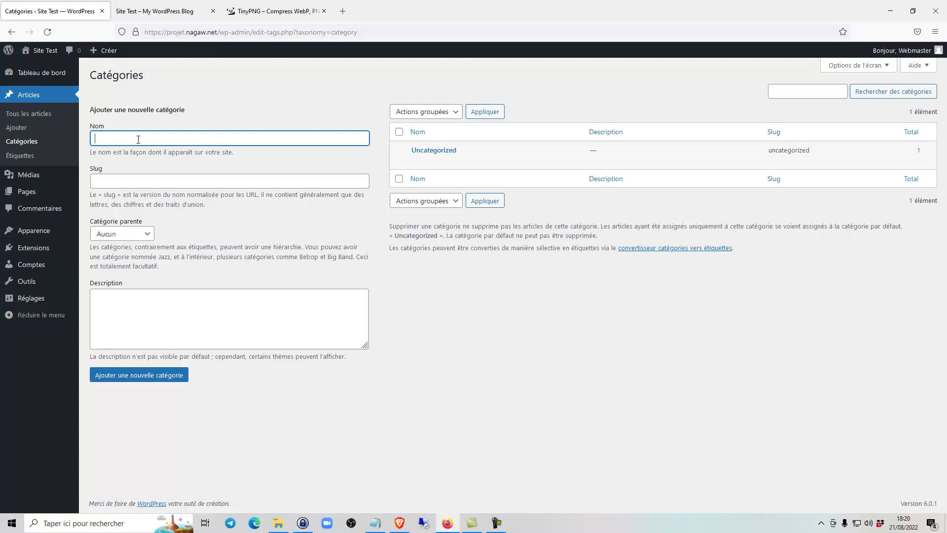
pyautogui.write('Politique')
pyautogui.click(149, 183)
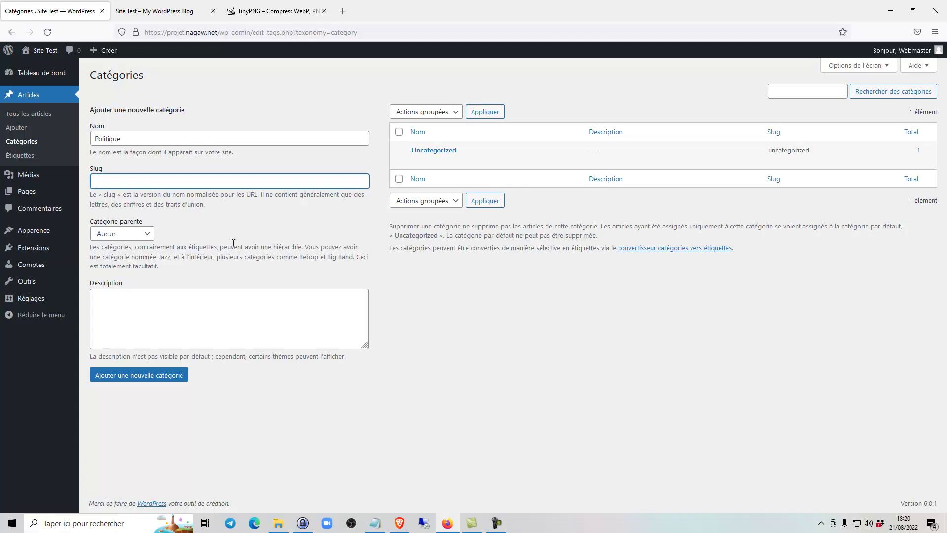
pyautogui.click(204, 310)
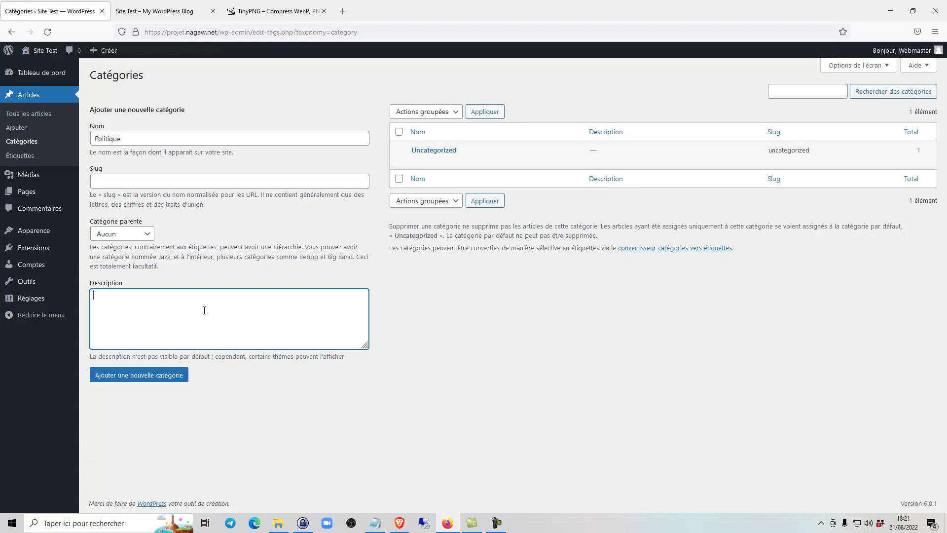
pyautogui.write('Actualité politique sénégalaise')
pyautogui.click(151, 375)
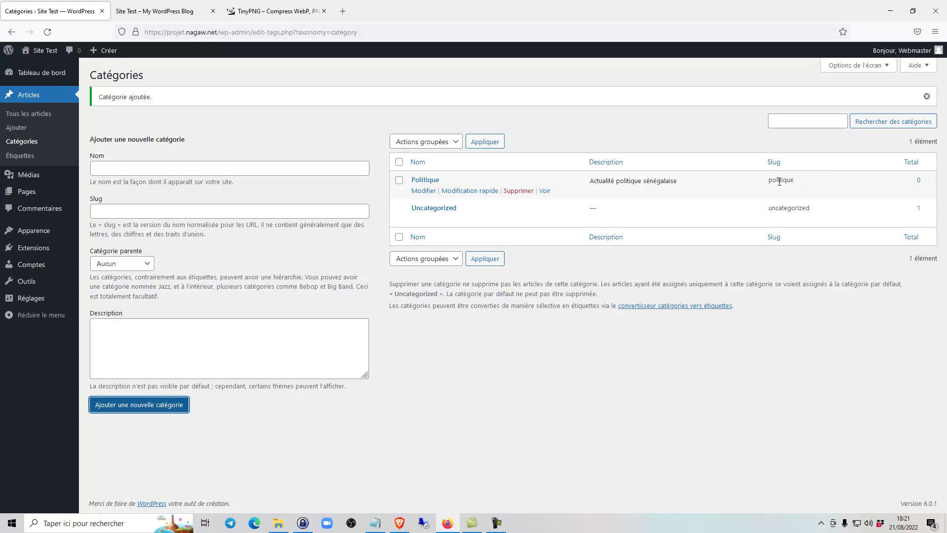
# Step: Add the post category Sport with the description "Actualité sportive" and open the list of all articles
pyautogui.click(153, 170)
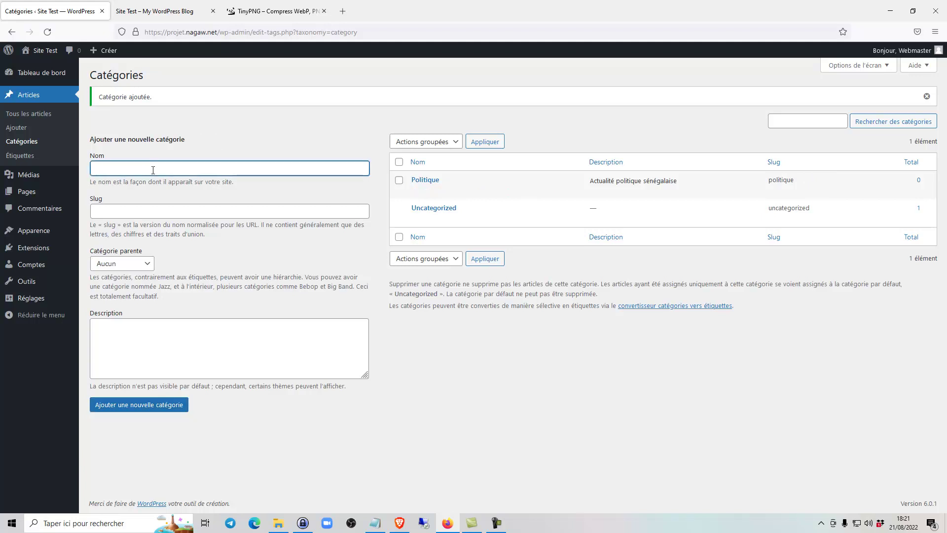
pyautogui.write('Sport')
pyautogui.click(172, 343)
pyautogui.write('Actuali')
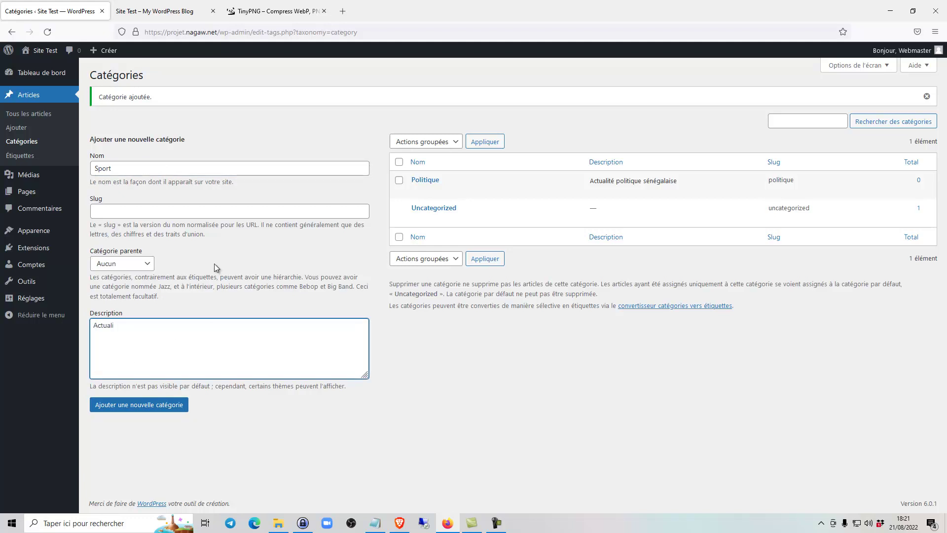
pyautogui.write('té sportive')
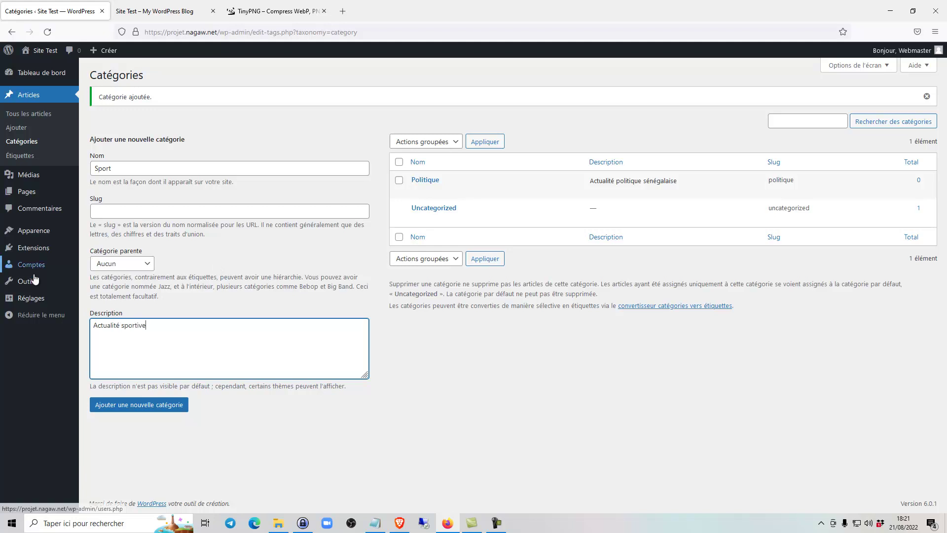
pyautogui.click(168, 406)
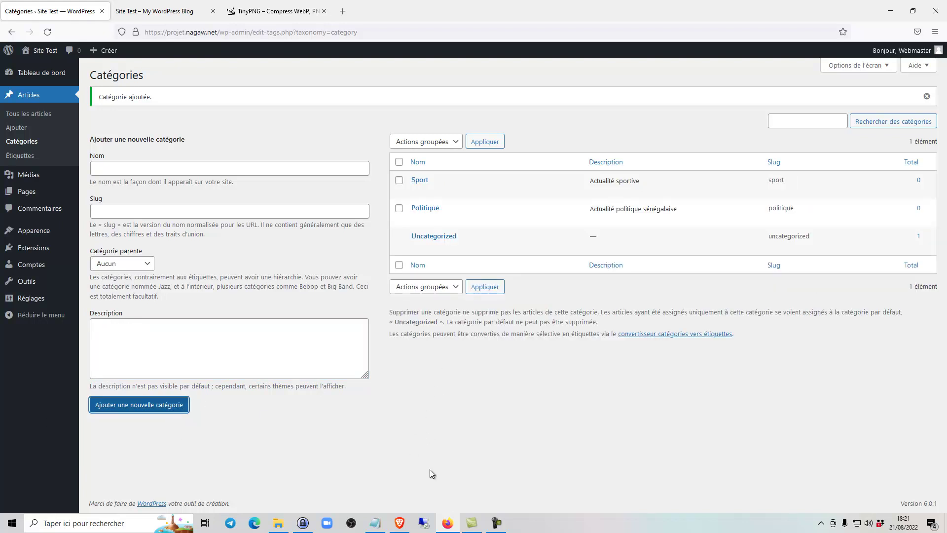
pyautogui.click(48, 115)
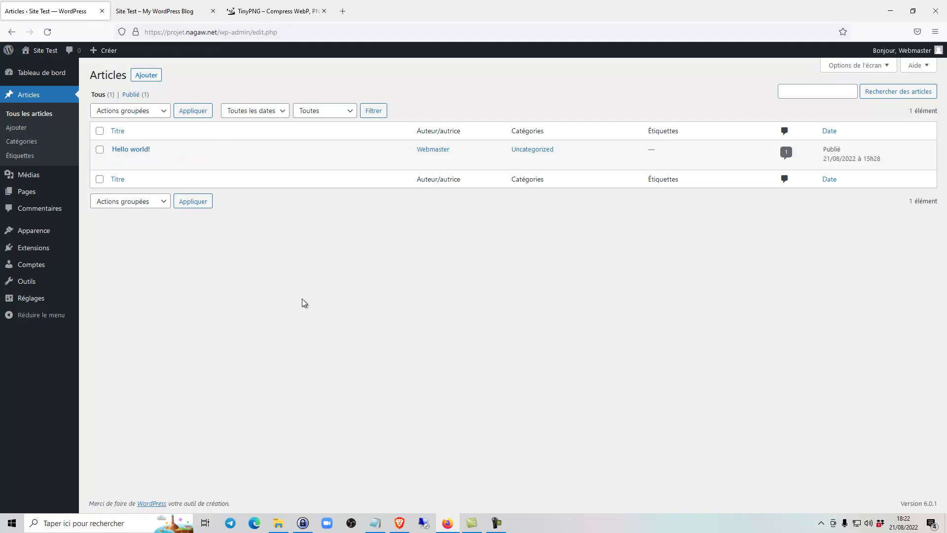
# Step: Check the articles currently shown on the site's home page and start a new article from the articles list
pyautogui.moveTo(154, 163)
pyautogui.click(160, 11)
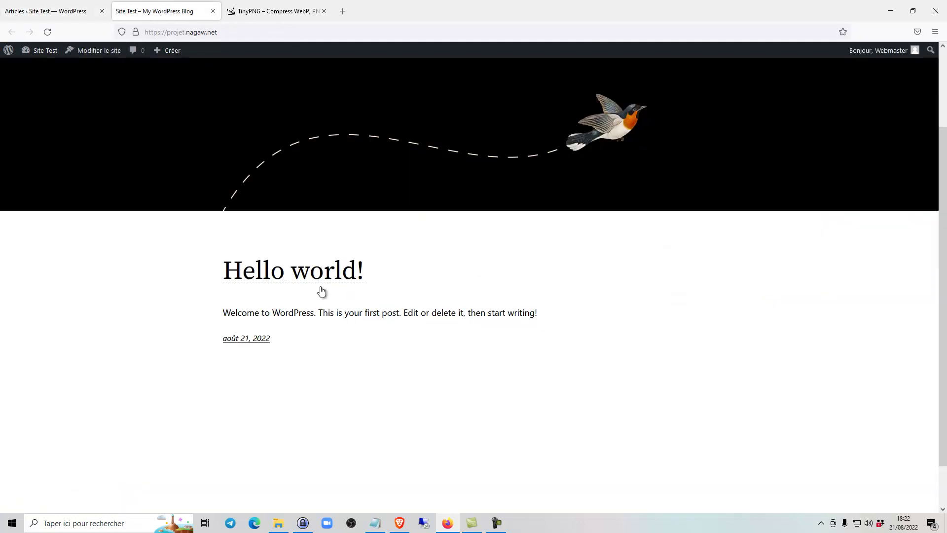
pyautogui.click(70, 13)
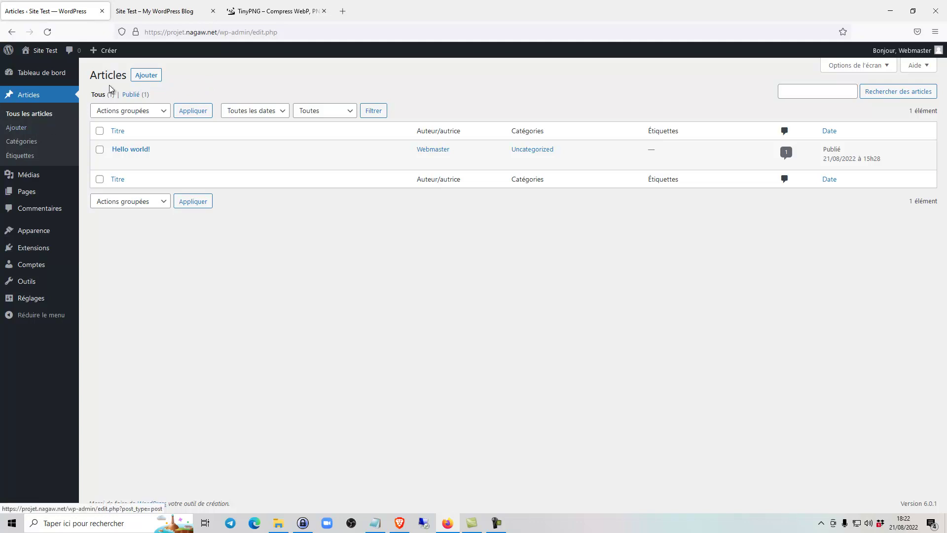
pyautogui.click(157, 78)
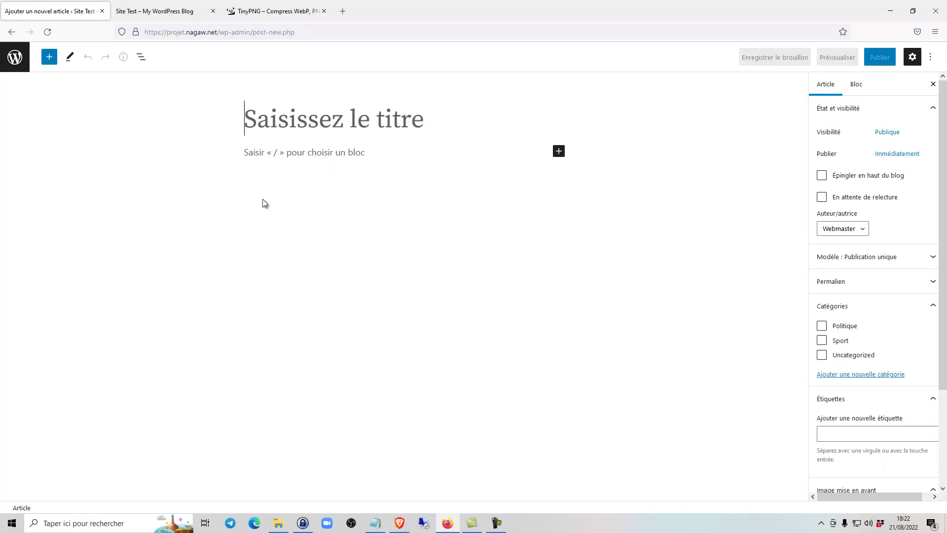
# Step: Switch to the Notepad text and correct the country's spelling in the first line to "Sénégal"
pyautogui.click(373, 529)
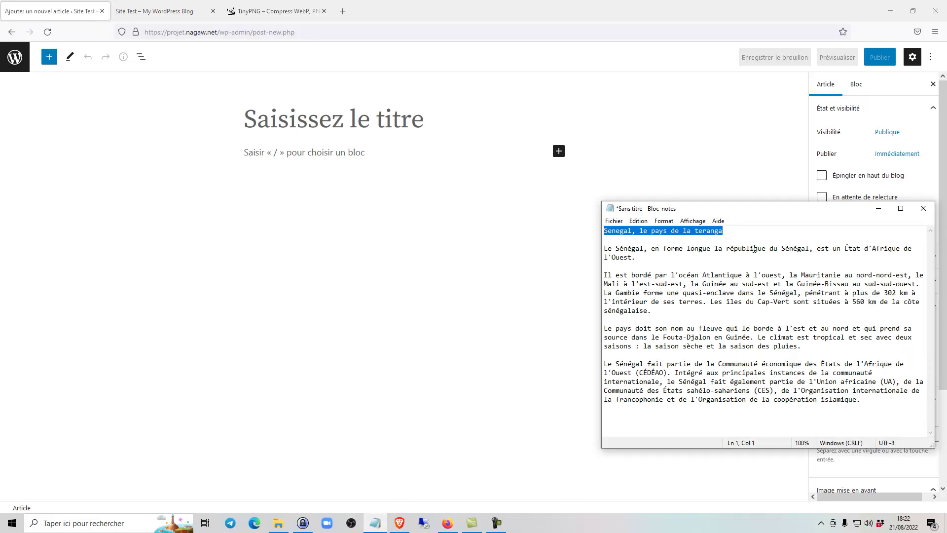
pyautogui.click(729, 231)
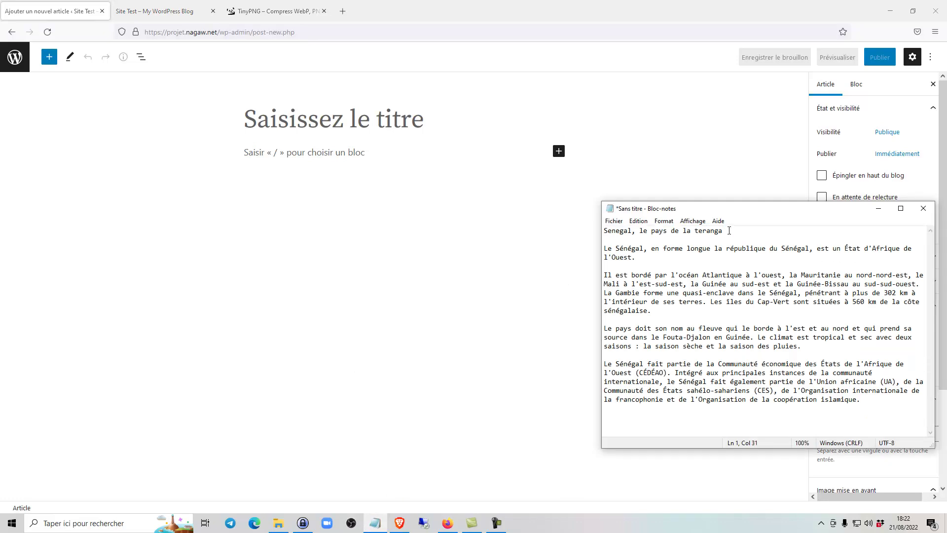
pyautogui.moveTo(729, 230); pyautogui.dragTo(578, 227)
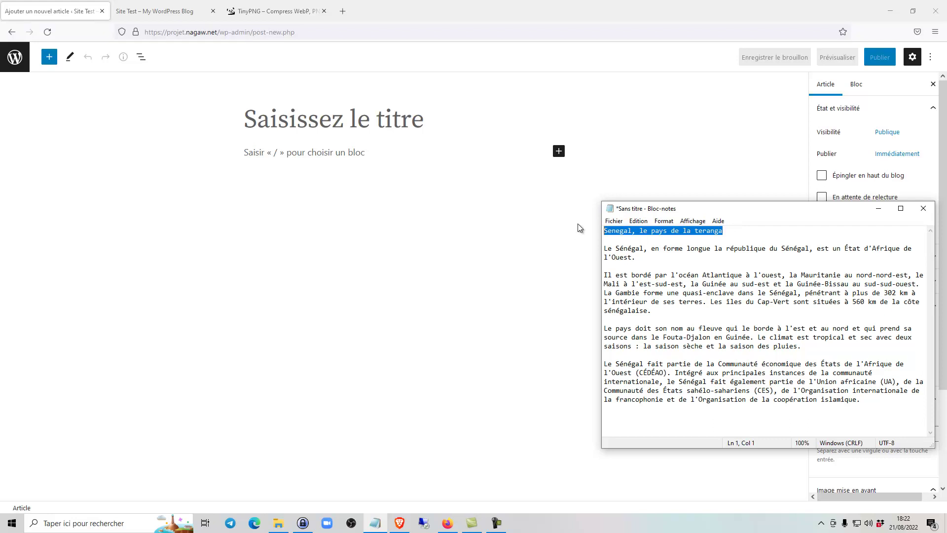
pyautogui.click(621, 231)
pyautogui.press('BackSpace')
pyautogui.press('BackSpace')
pyautogui.press('BackSpace')
pyautogui.write('éné')
# Step: Copy the line "Sénégal, le pays de la teranga" from Notepad into the new article as its title
pyautogui.moveTo(723, 231); pyautogui.dragTo(597, 231)
pyautogui.hotkey('ctrl', 'c')
pyautogui.click(436, 120)
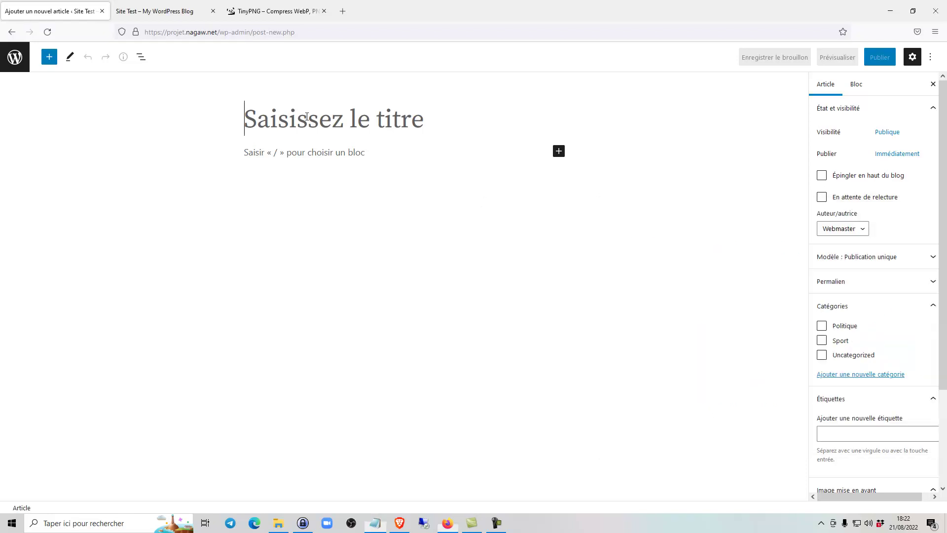
pyautogui.hotkey('ctrl', 'v')
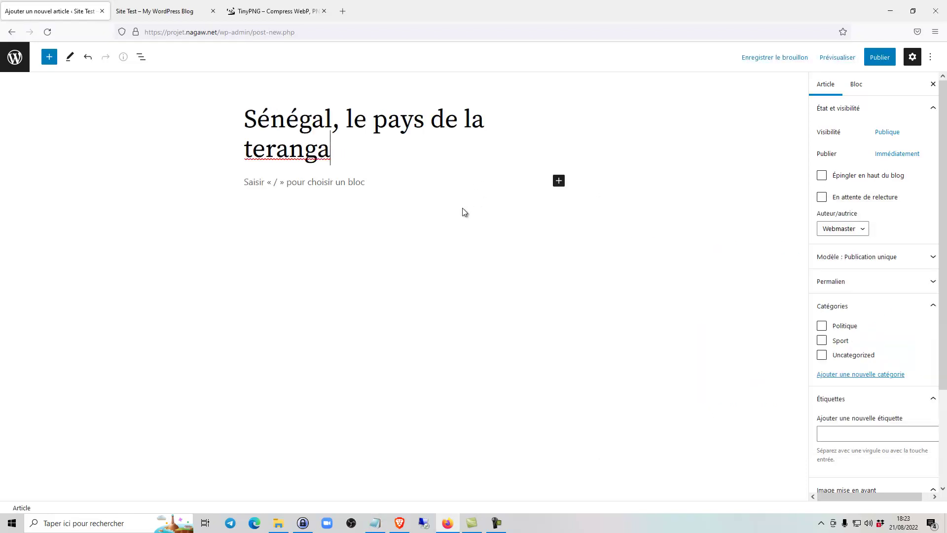
# Step: Copy the four paragraphs about Senegal from Notepad into the article's body below the title
pyautogui.click(302, 187)
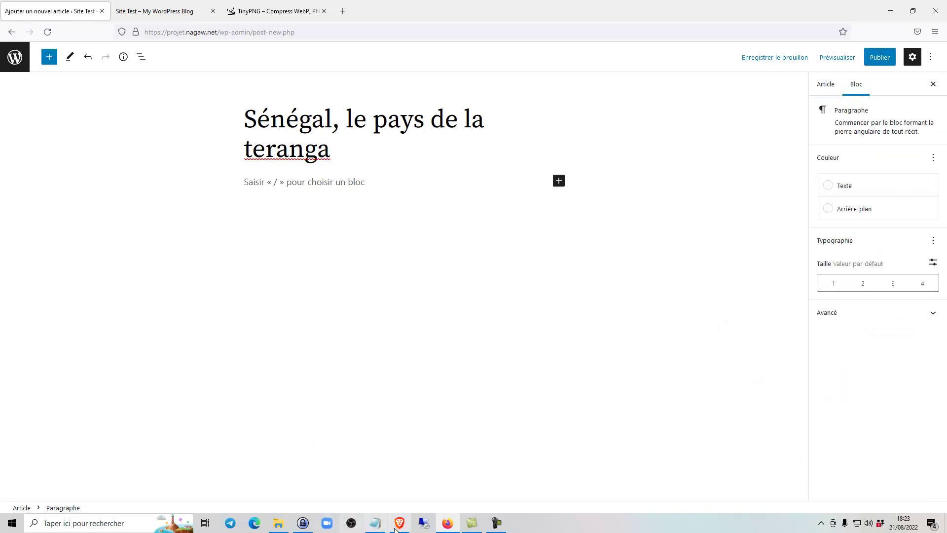
pyautogui.click(374, 523)
pyautogui.moveTo(604, 248); pyautogui.dragTo(880, 401)
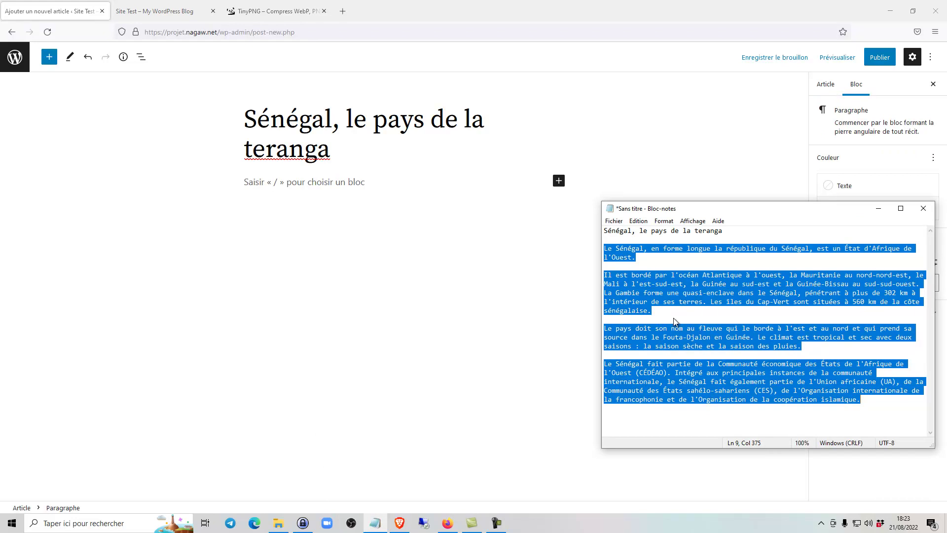
pyautogui.click(300, 187)
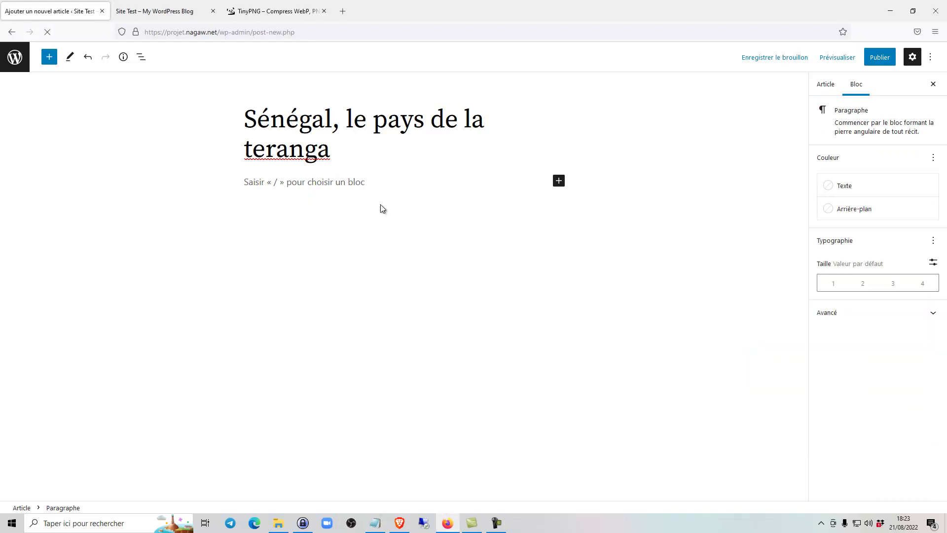
pyautogui.hotkey('ctrl', 'v')
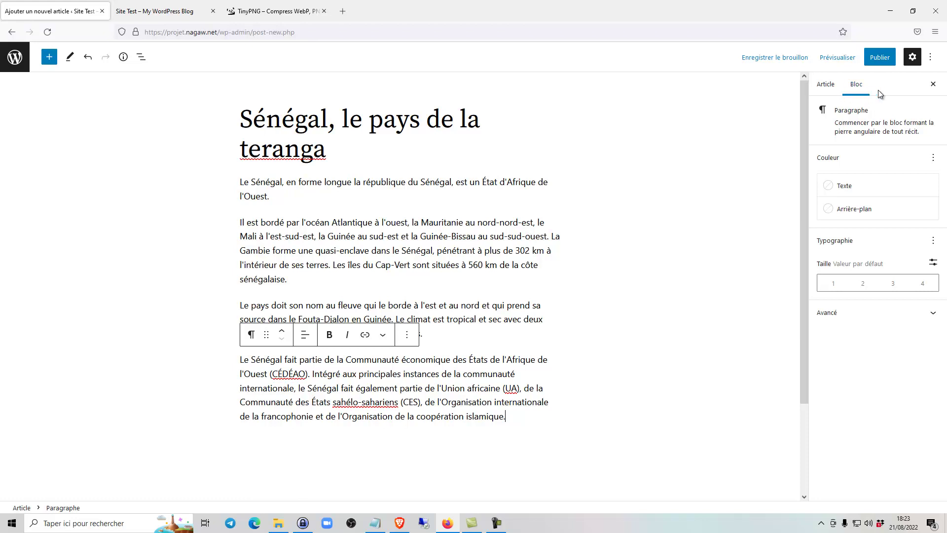
# Step: Assign the article to the category Politique only, leaving Sport unselected
pyautogui.click(826, 89)
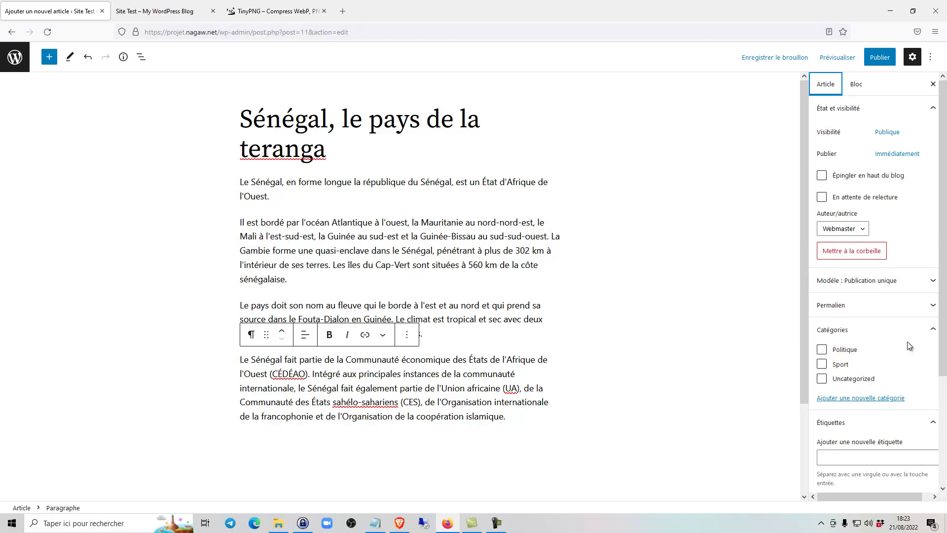
pyautogui.click(821, 349)
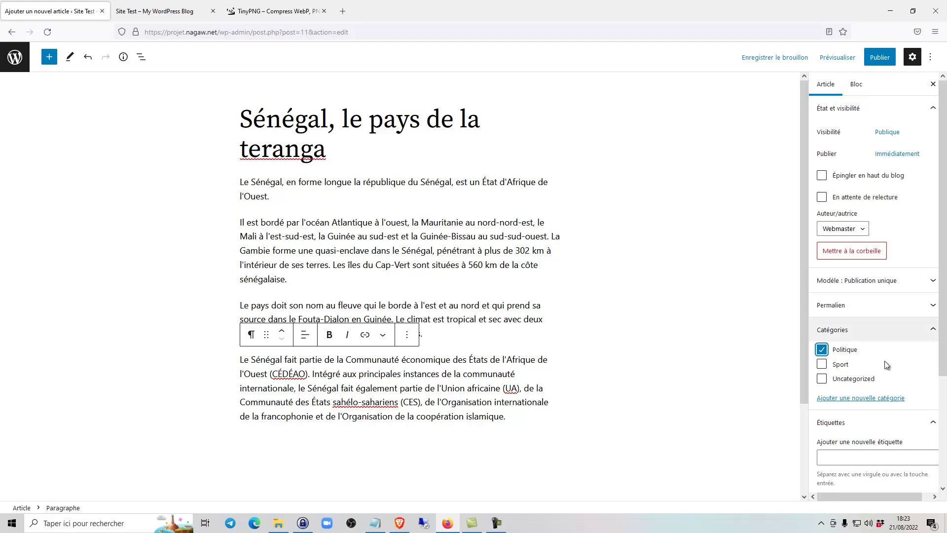
pyautogui.click(822, 364)
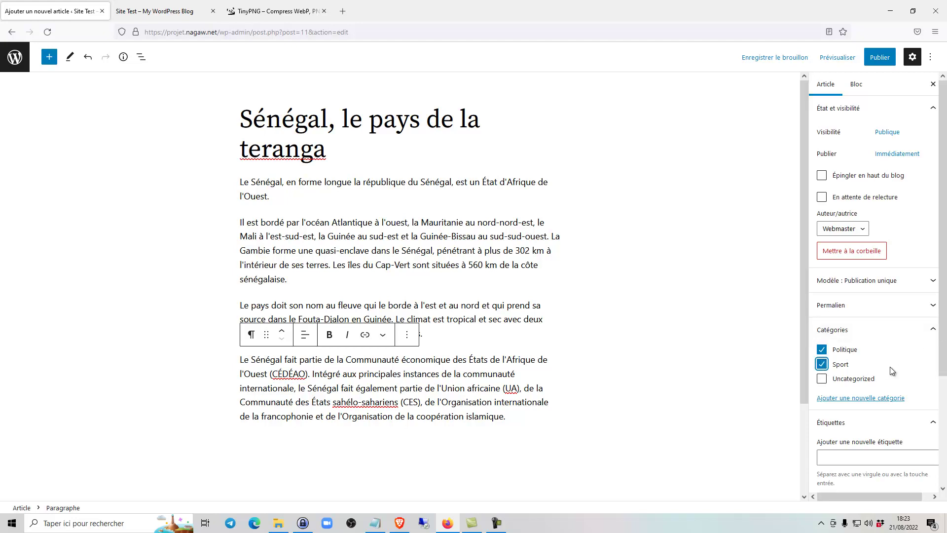
pyautogui.click(822, 365)
# Step: Add the tag "Sénégal" to the article
pyautogui.scroll(-3, 857, 325)
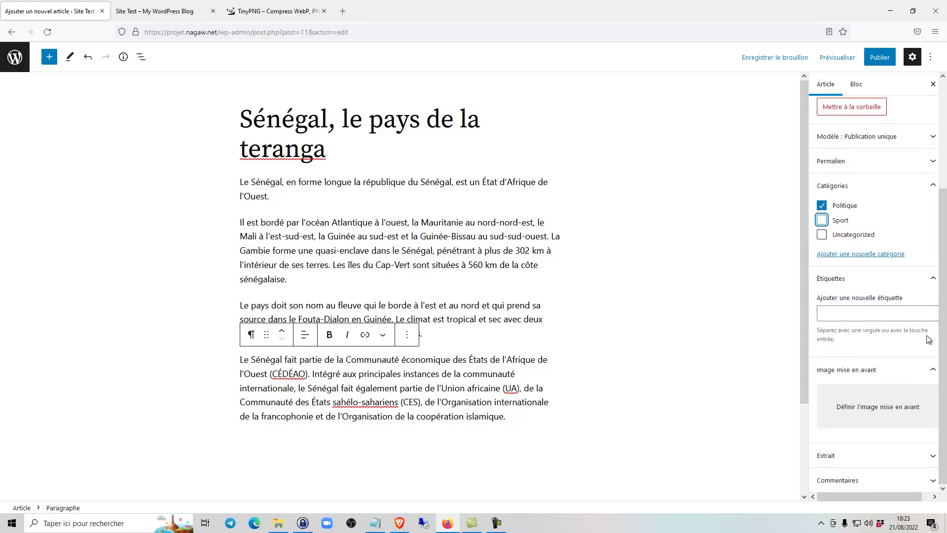
pyautogui.click(845, 314)
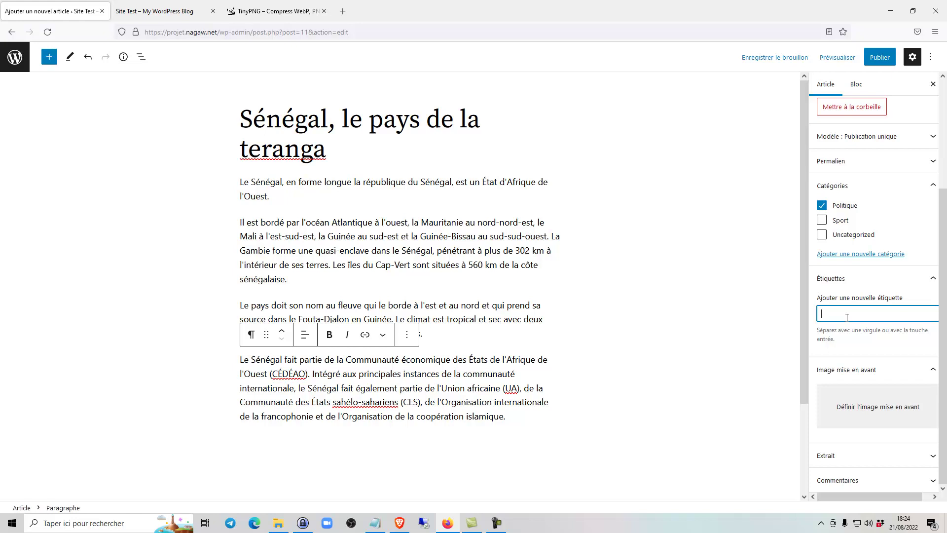
pyautogui.write('Sénégal')
pyautogui.press('Return')
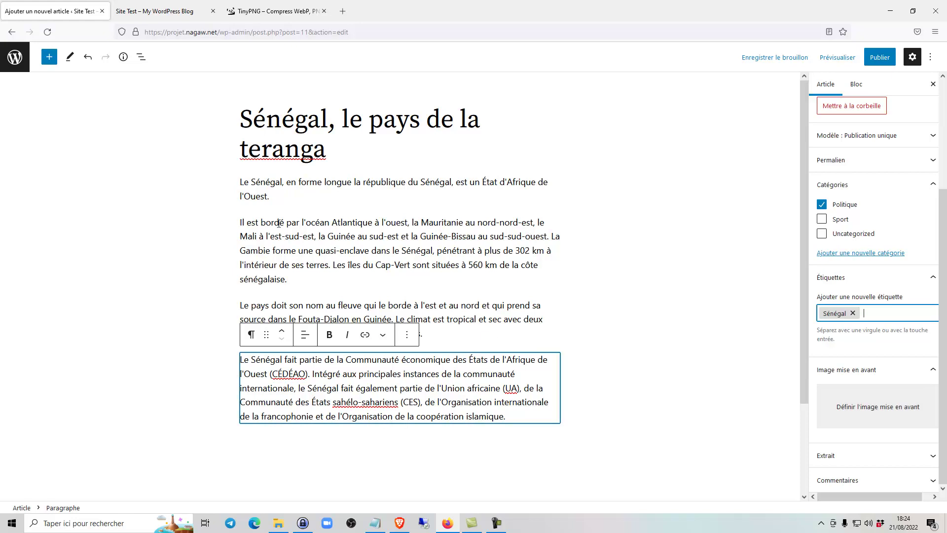
pyautogui.click(255, 222)
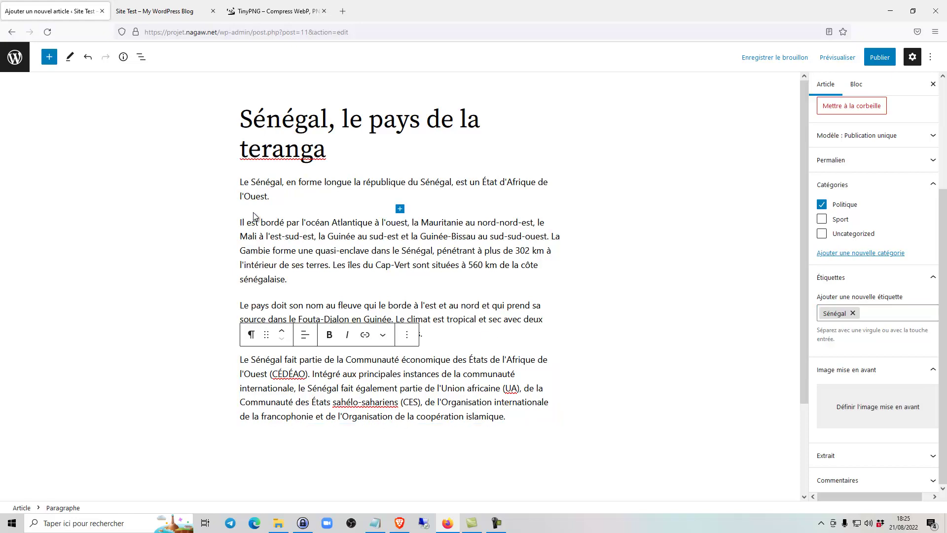
pyautogui.click(262, 291)
pyautogui.click(286, 197)
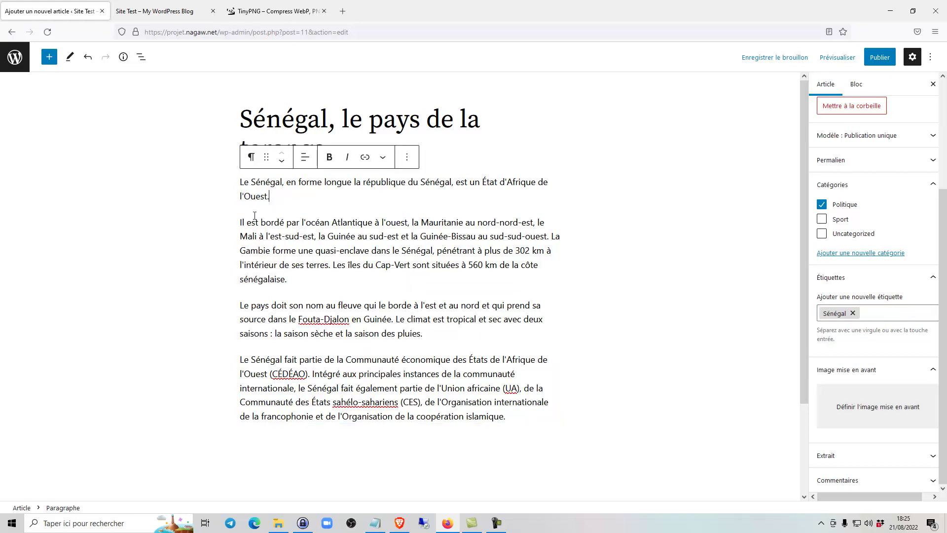
pyautogui.click(294, 281)
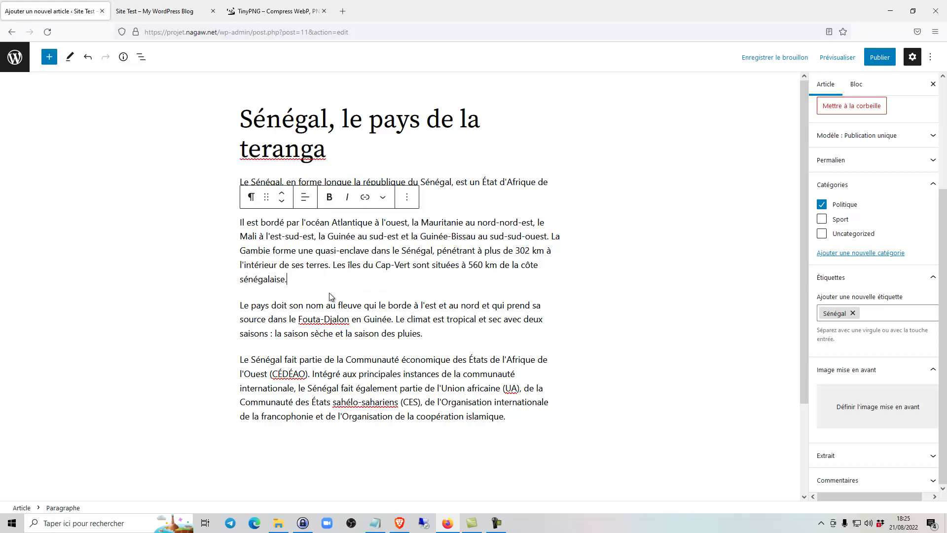
pyautogui.moveTo(401, 293)
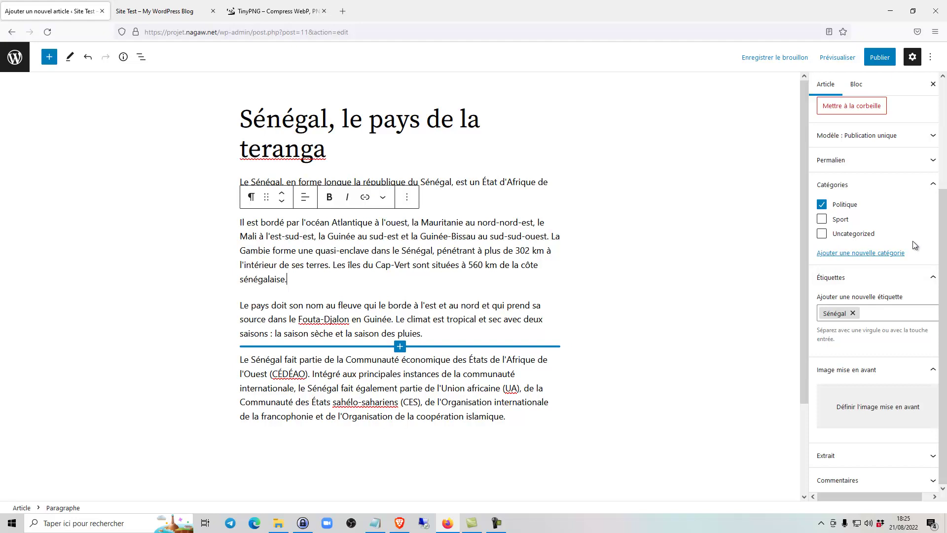
# Step: Upload the picture senegal_1280.jpg from the Pictures folder for use as the article's featured image
pyautogui.click(894, 409)
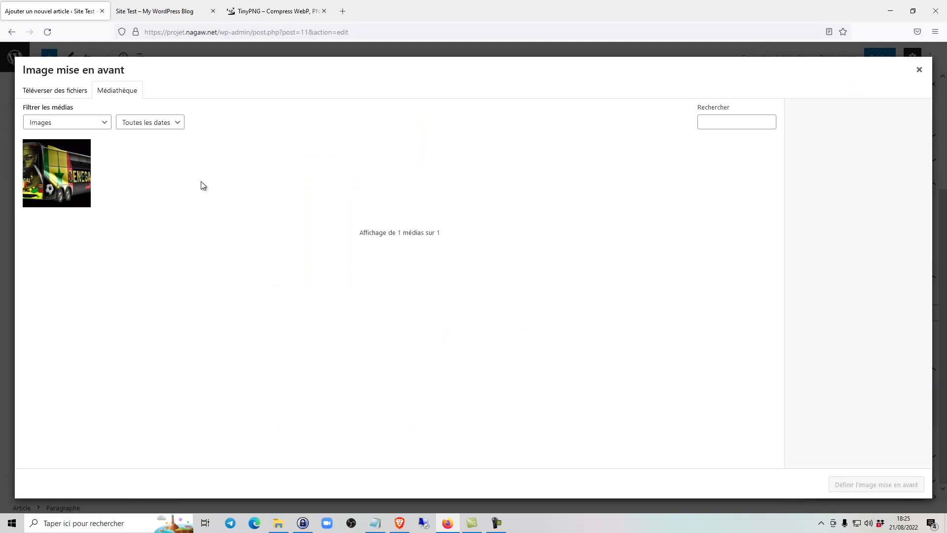
pyautogui.click(64, 94)
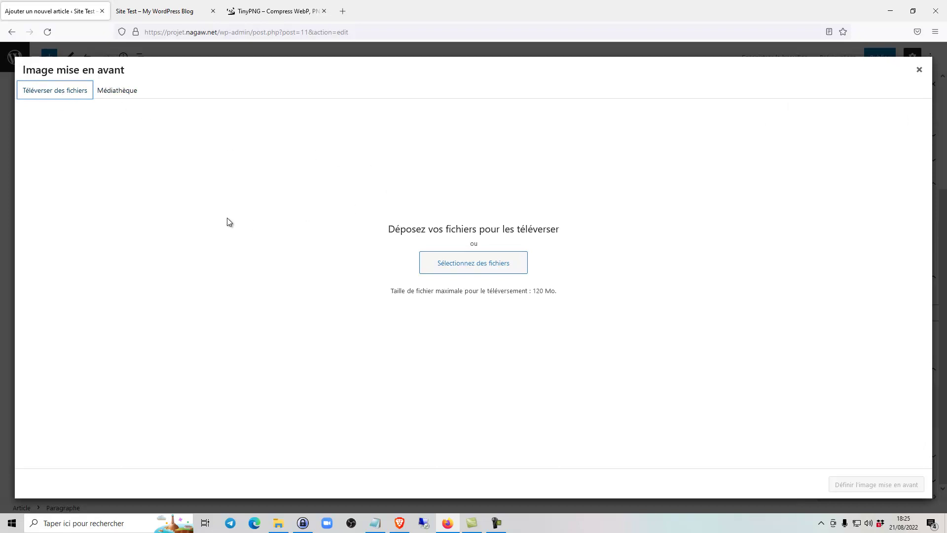
pyautogui.click(474, 267)
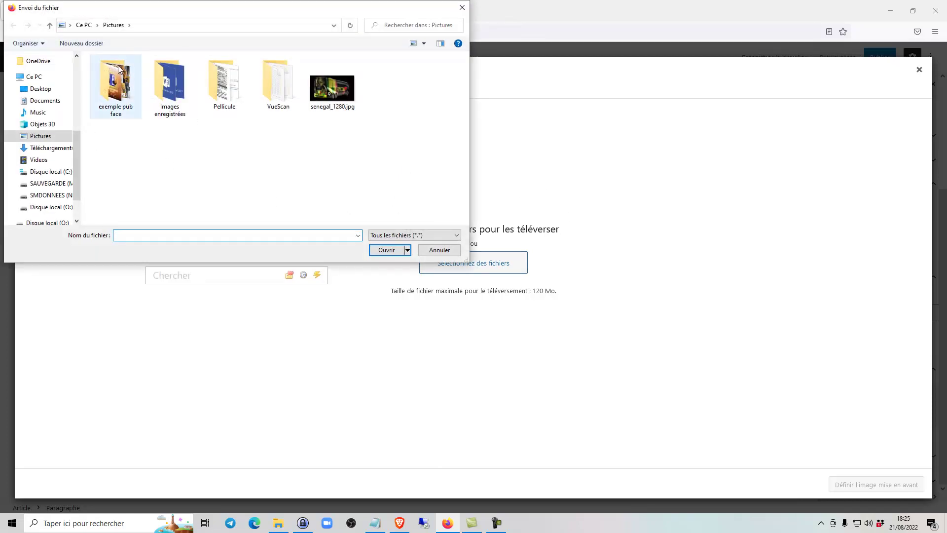
pyautogui.click(332, 89)
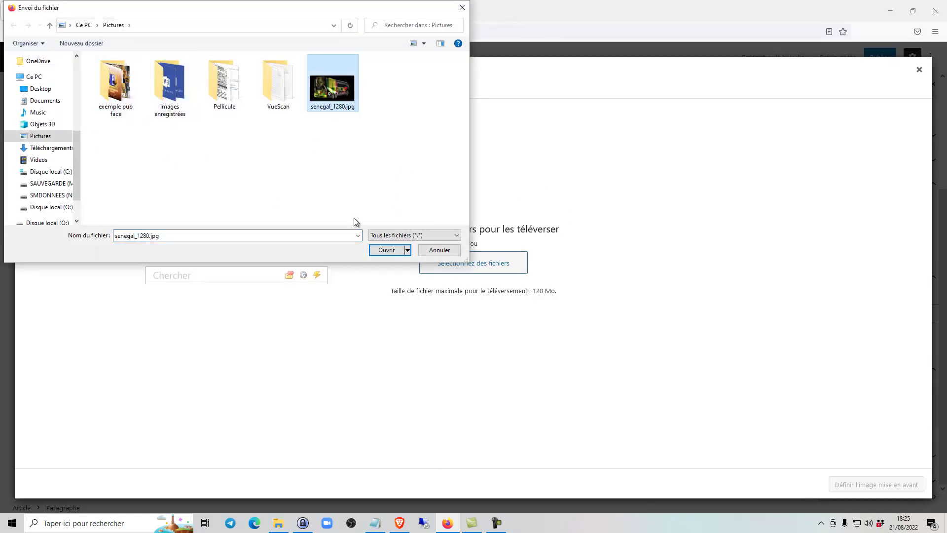
pyautogui.click(388, 251)
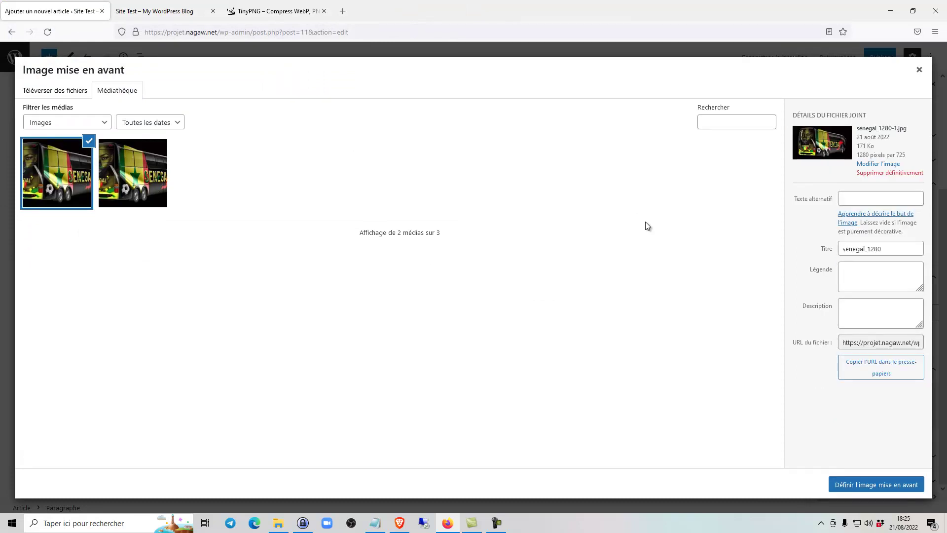
# Step: Give the uploaded picture the alternative text "Sénégal, le pays de la teranga" and set it as the featured image
pyautogui.click(867, 198)
pyautogui.click(373, 526)
pyautogui.moveTo(723, 231); pyautogui.dragTo(601, 228)
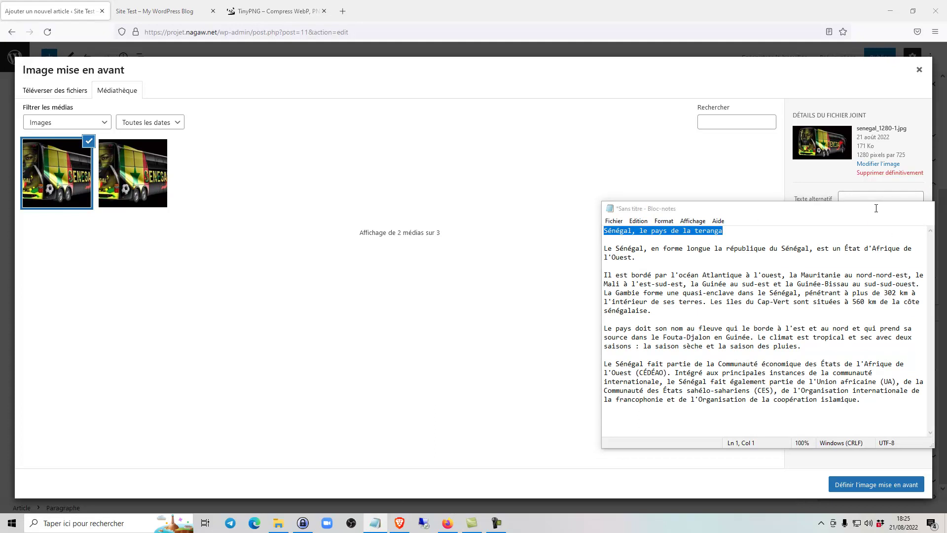
pyautogui.click(853, 197)
pyautogui.hotkey('ctrl', 'v')
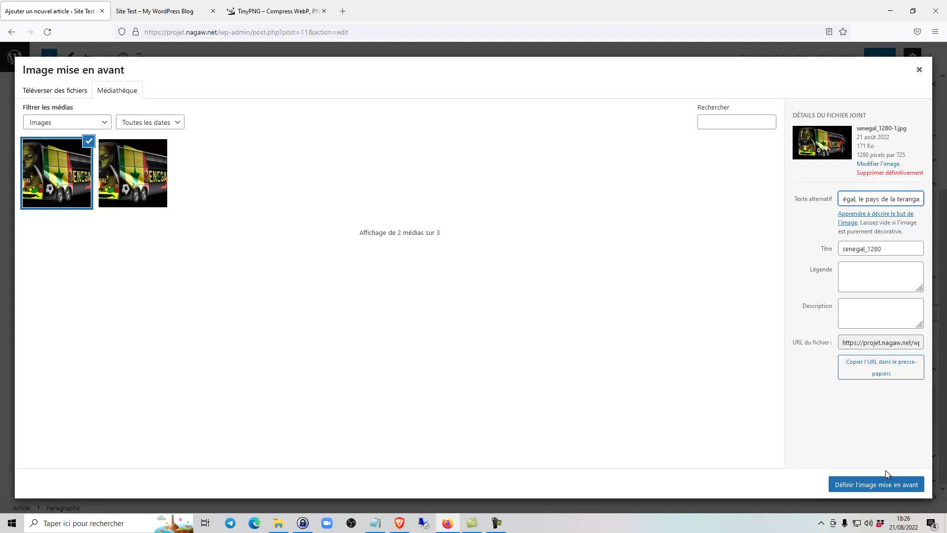
pyautogui.click(911, 486)
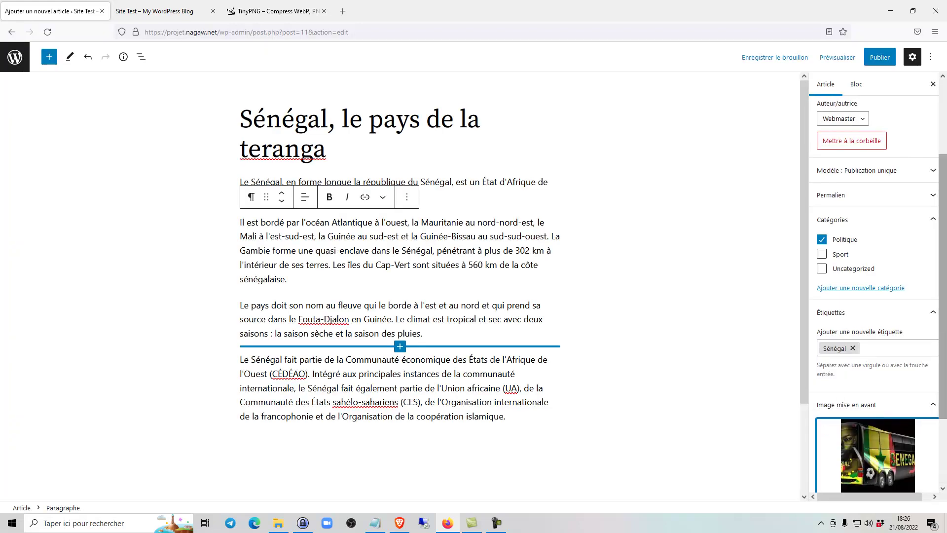
# Step: Publish the article "Sénégal, le pays de la teranga" and confirm the publication
pyautogui.click(878, 58)
pyautogui.click(847, 57)
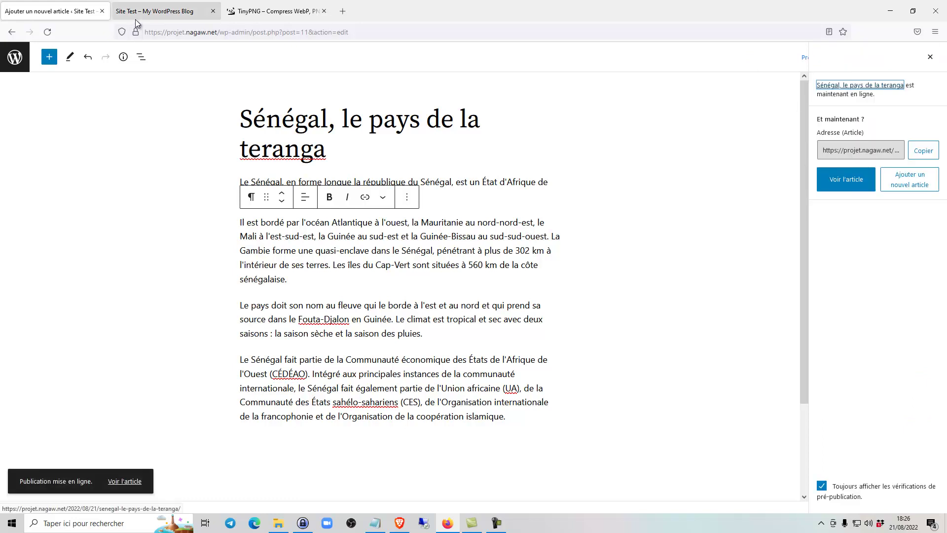
# Step: Reload the site's home page and examine the published article's title, featured image and excerpt
pyautogui.click(144, 9)
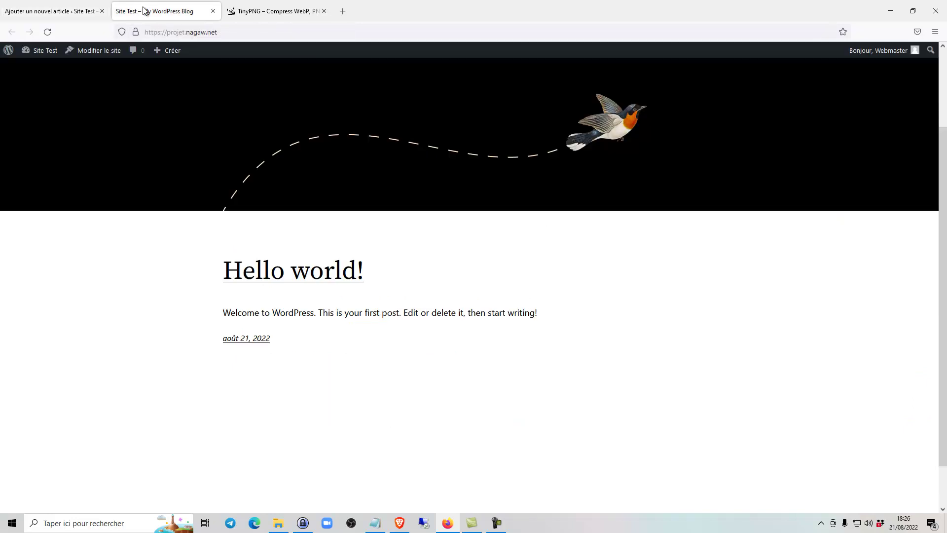
pyautogui.click(49, 32)
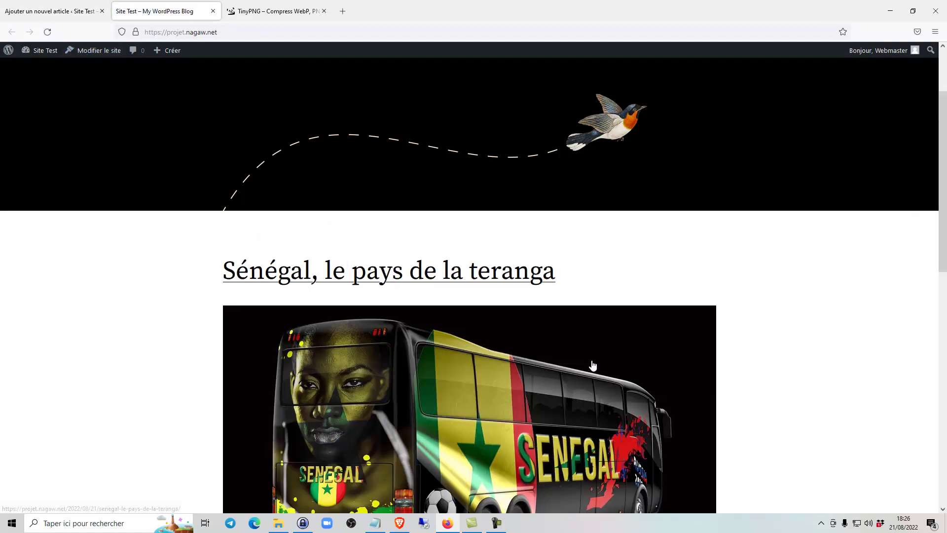
pyautogui.scroll(-1, 594, 366)
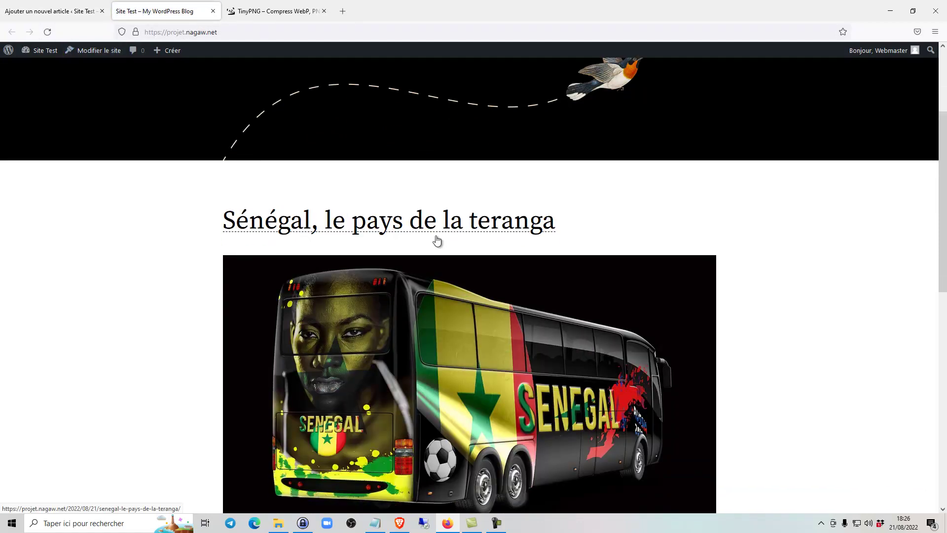
pyautogui.scroll(-2, 475, 242)
pyautogui.scroll(-4, 502, 299)
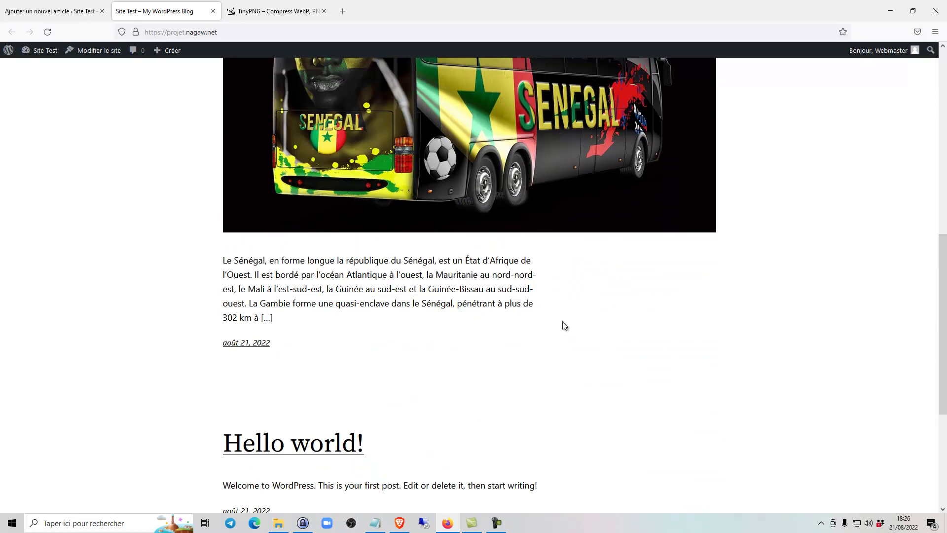
pyautogui.scroll(-3, 564, 325)
pyautogui.scroll(9, 565, 324)
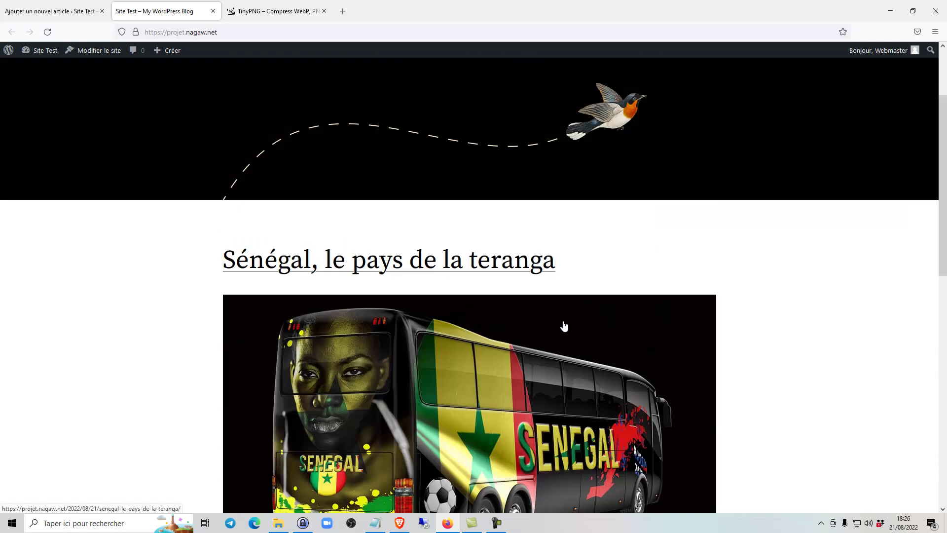